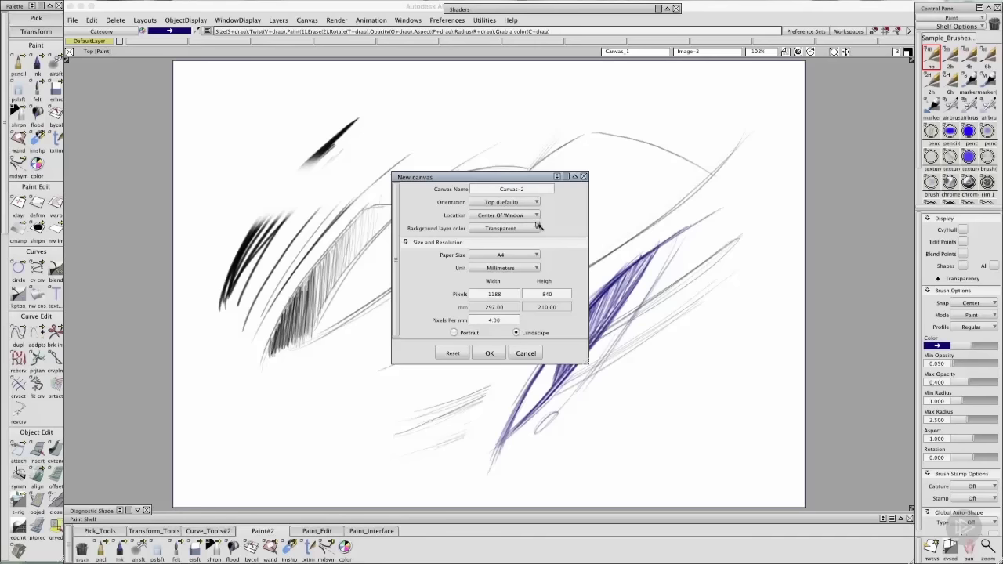
# - Create a new A3 canvas with a white background layer colour
pyautogui.click(537, 228)
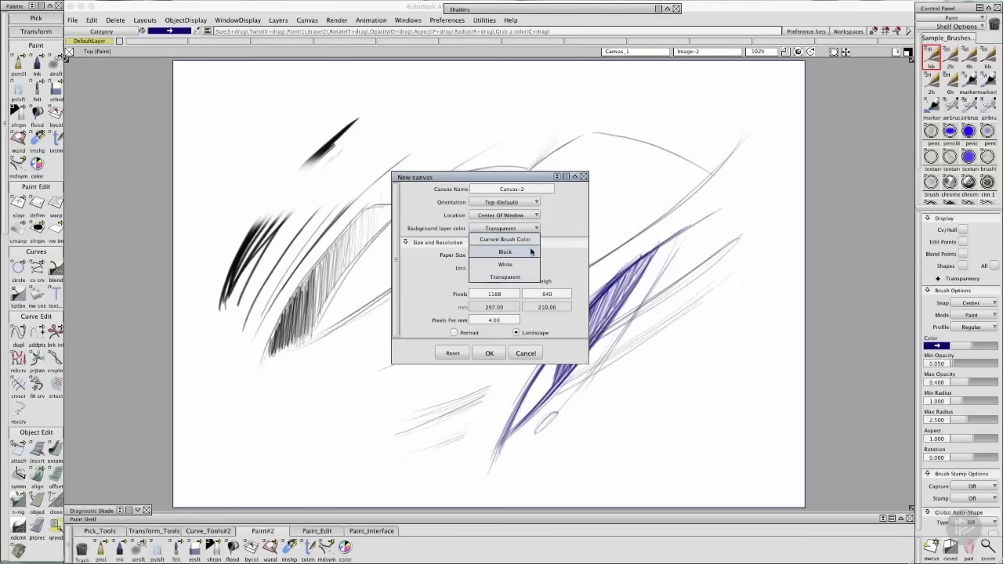
pyautogui.click(528, 257)
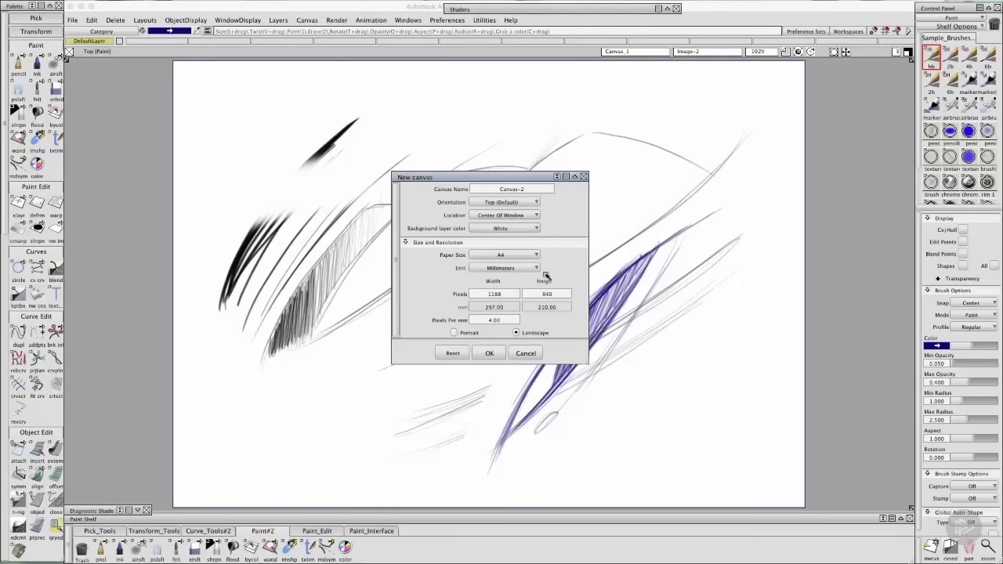
pyautogui.click(538, 256)
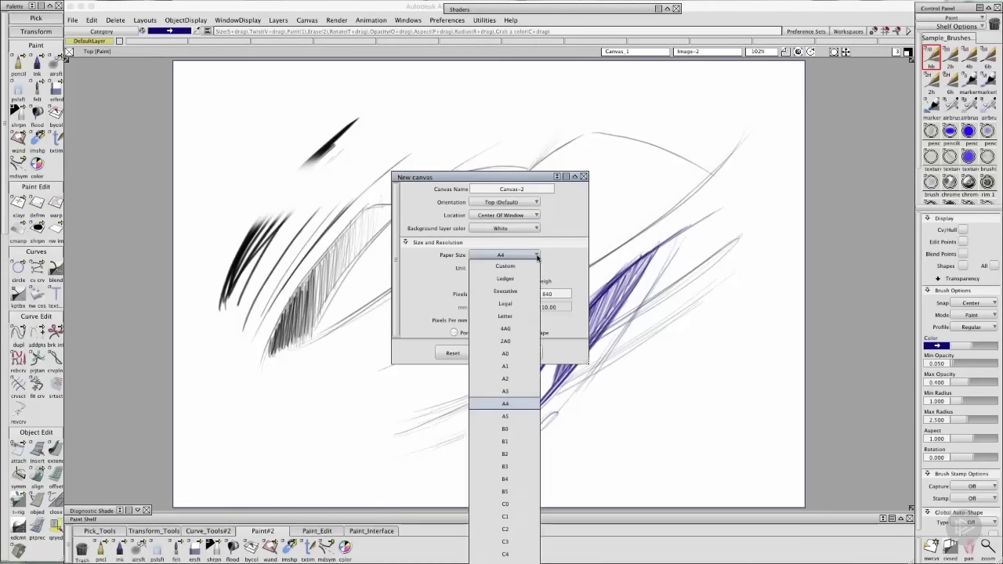
pyautogui.click(523, 392)
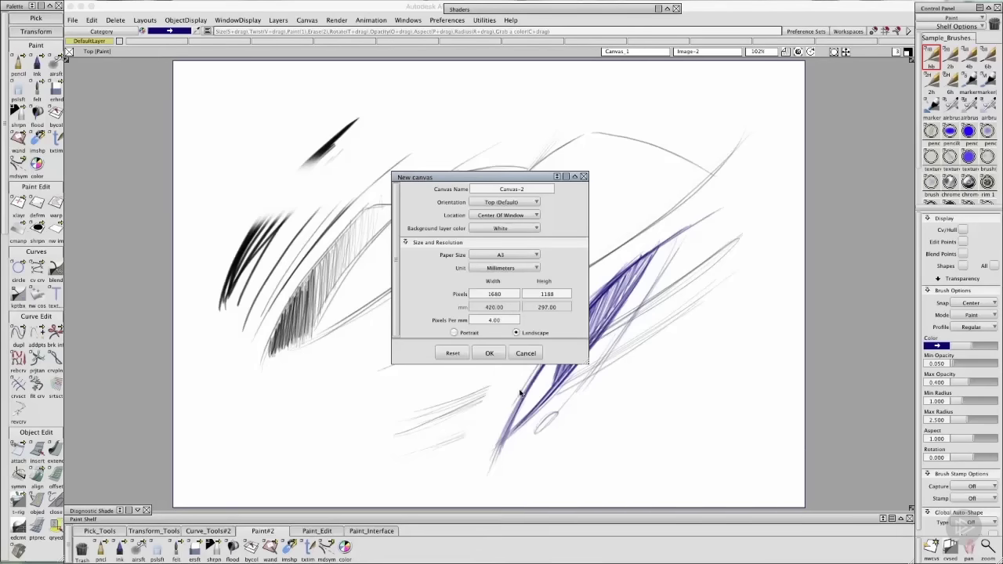
pyautogui.click(488, 353)
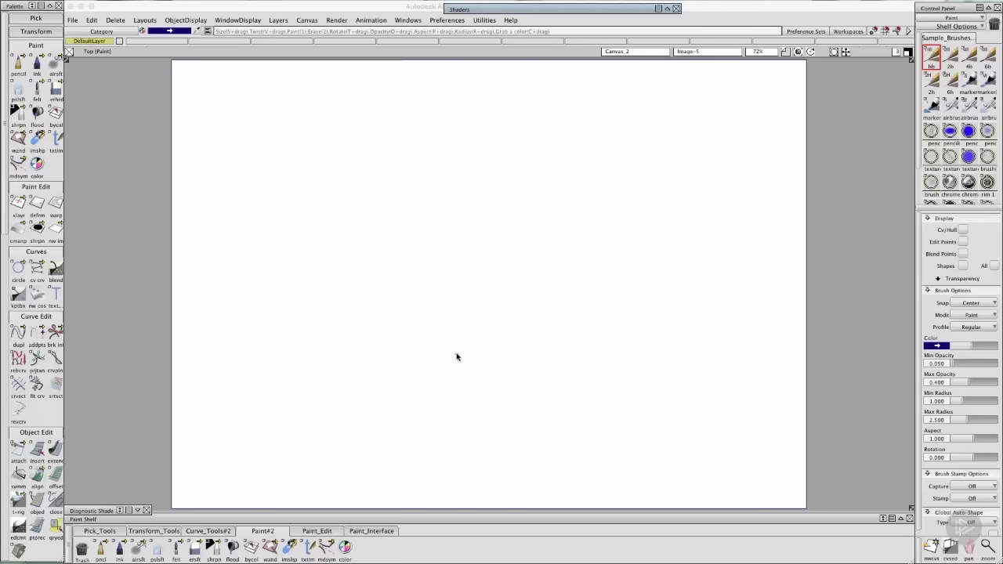
# - Zoom in and draw several loose curved freehand pencil strokes across the canvas
pyautogui.moveTo(457, 353); pyautogui.dragTo(482, 337)
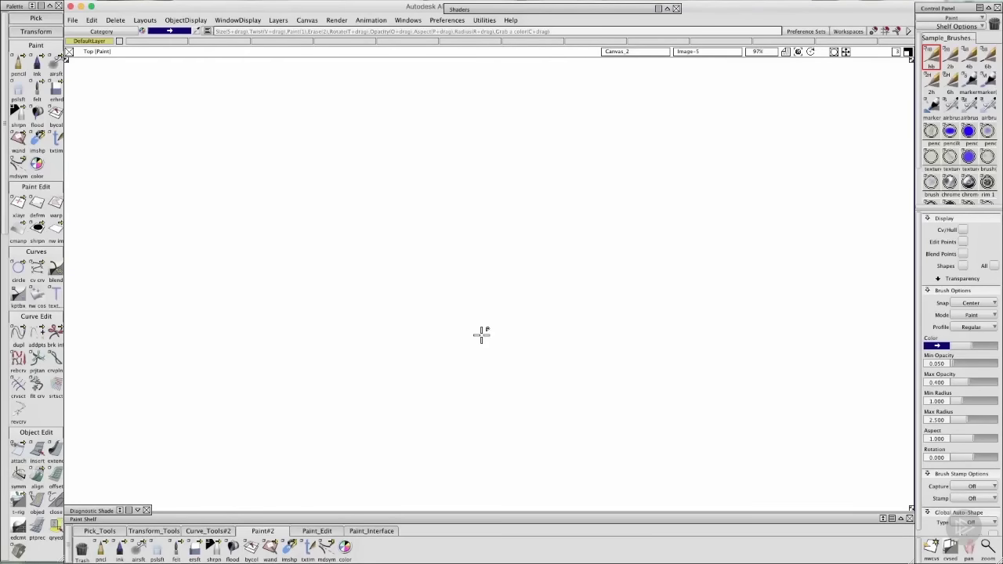
pyautogui.click(21, 64)
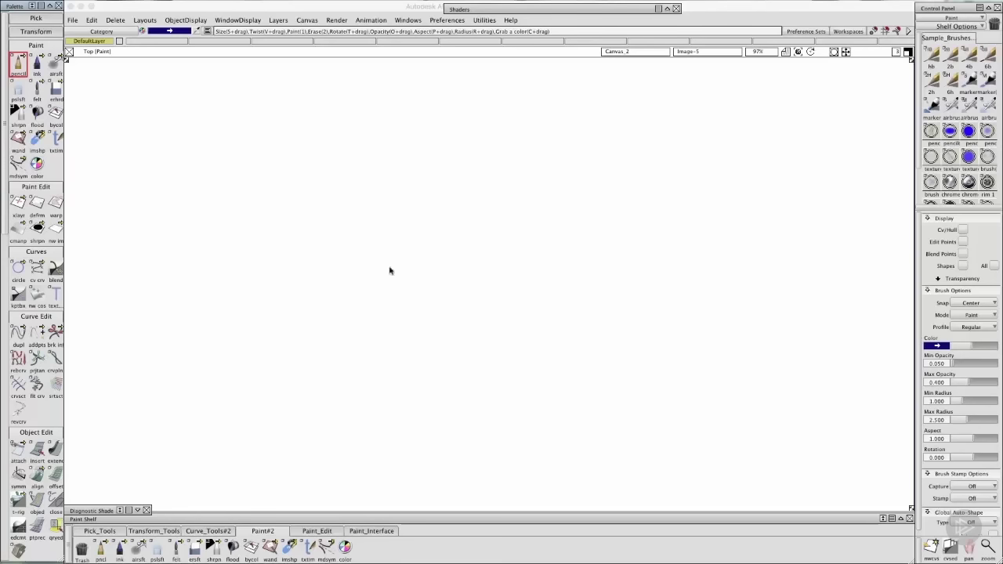
pyautogui.moveTo(319, 306)
pyautogui.mouseDown()
pyautogui.moveTo(564, 184)
pyautogui.moveTo(637, 168)
pyautogui.mouseUp()
pyautogui.moveTo(351, 348); pyautogui.dragTo(572, 301)
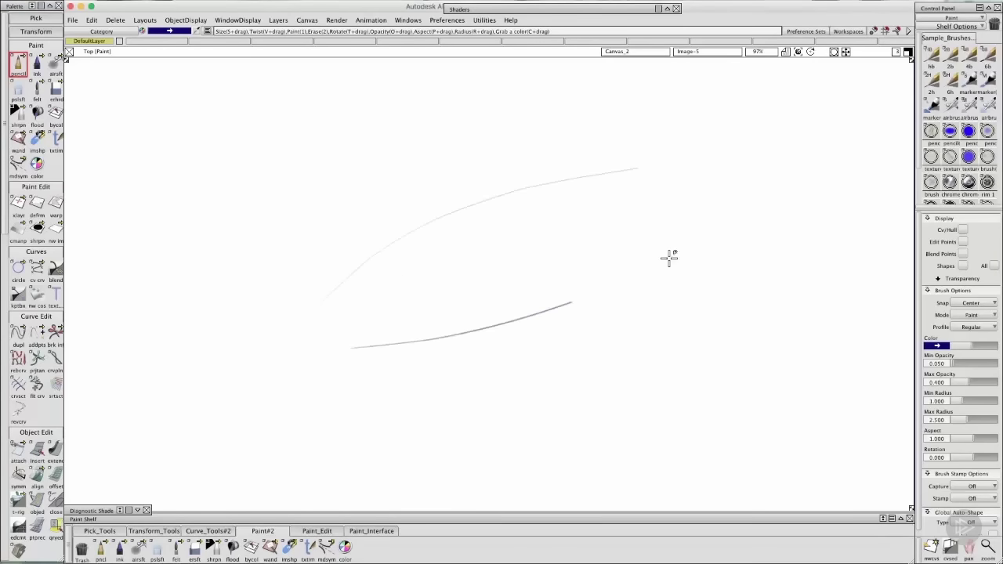
pyautogui.moveTo(232, 351)
pyautogui.mouseDown()
pyautogui.moveTo(206, 275)
pyautogui.moveTo(529, 130)
pyautogui.mouseUp()
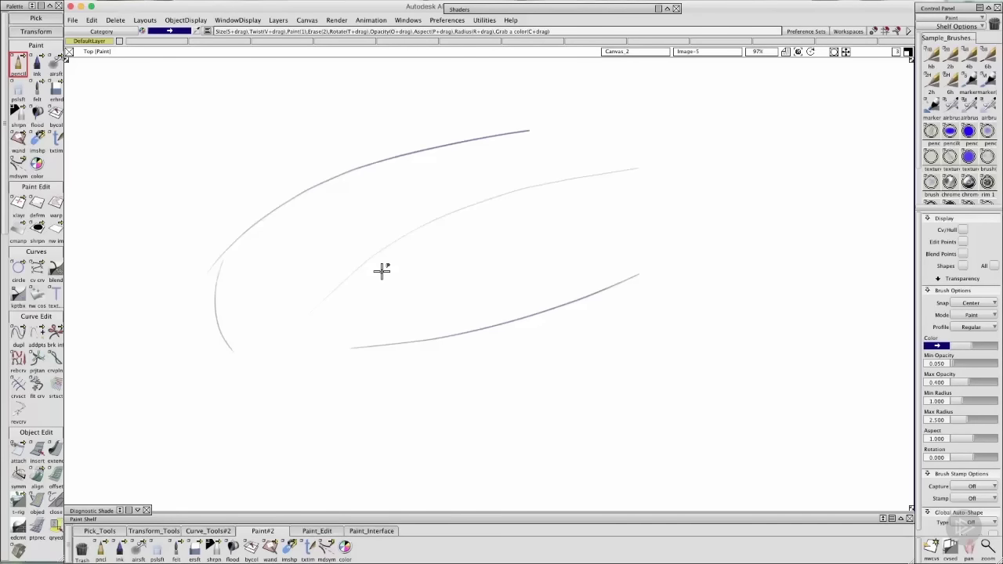
# - Undo the loose pencil strokes one by one using Edit > Undo
pyautogui.click(92, 19)
pyautogui.click(99, 33)
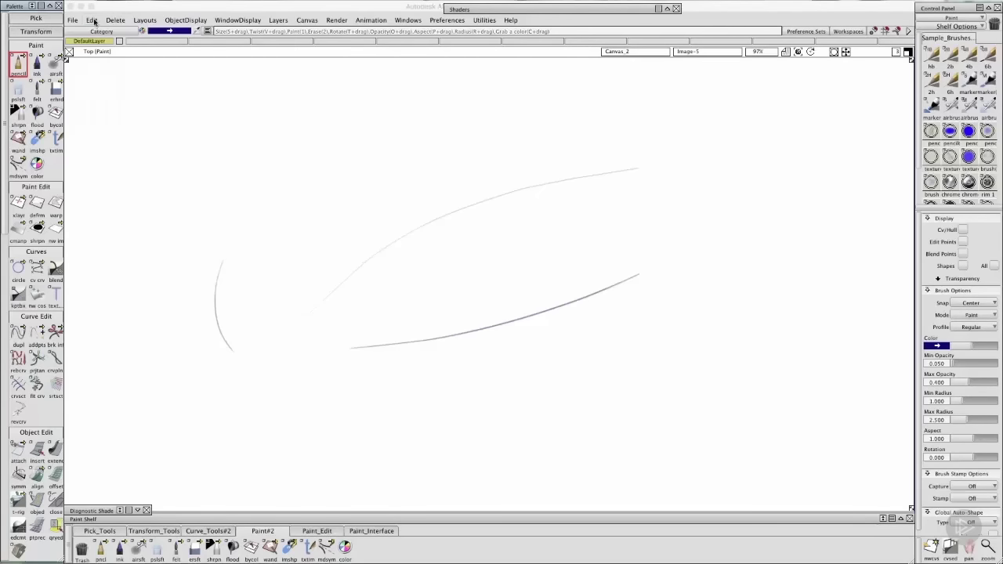
pyautogui.click(93, 20)
pyautogui.click(97, 33)
pyautogui.click(92, 20)
pyautogui.click(97, 33)
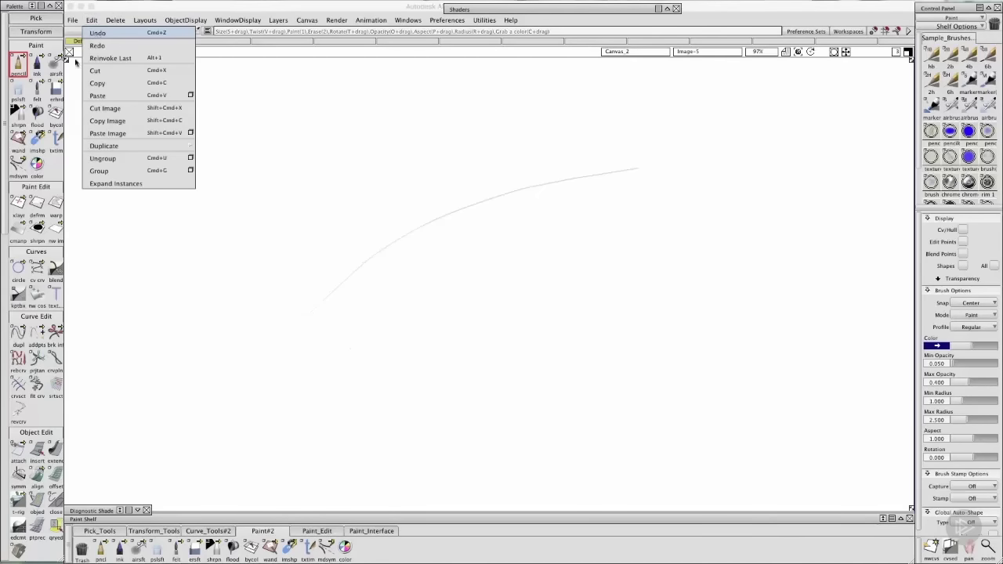
pyautogui.click(93, 19)
pyautogui.click(97, 33)
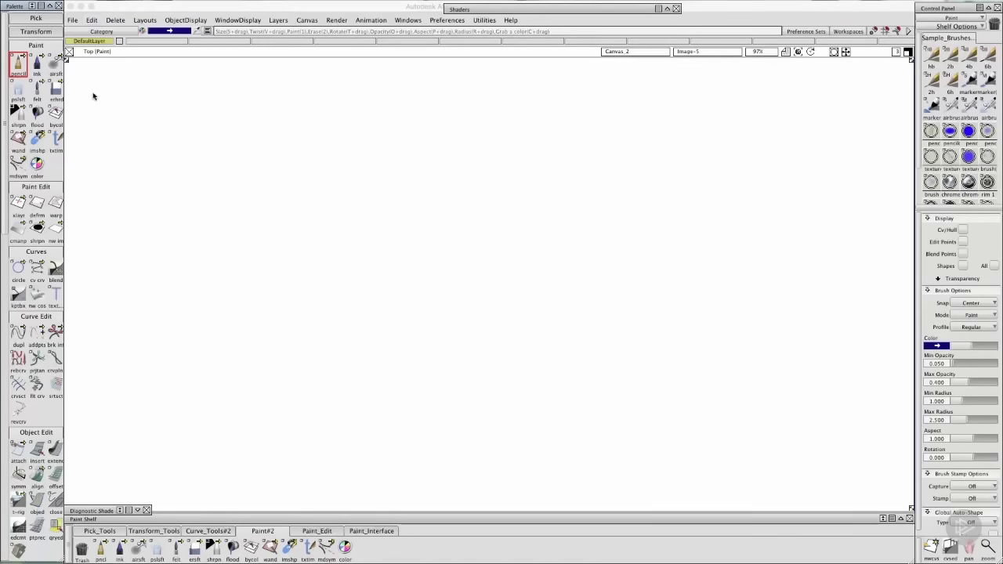
pyautogui.click(92, 94)
# - Sketch the sweeping body line, a faint ground line, a wheel circle and the rear end
pyautogui.moveTo(376, 404)
pyautogui.mouseDown()
pyautogui.moveTo(477, 264)
pyautogui.moveTo(672, 187)
pyautogui.mouseUp()
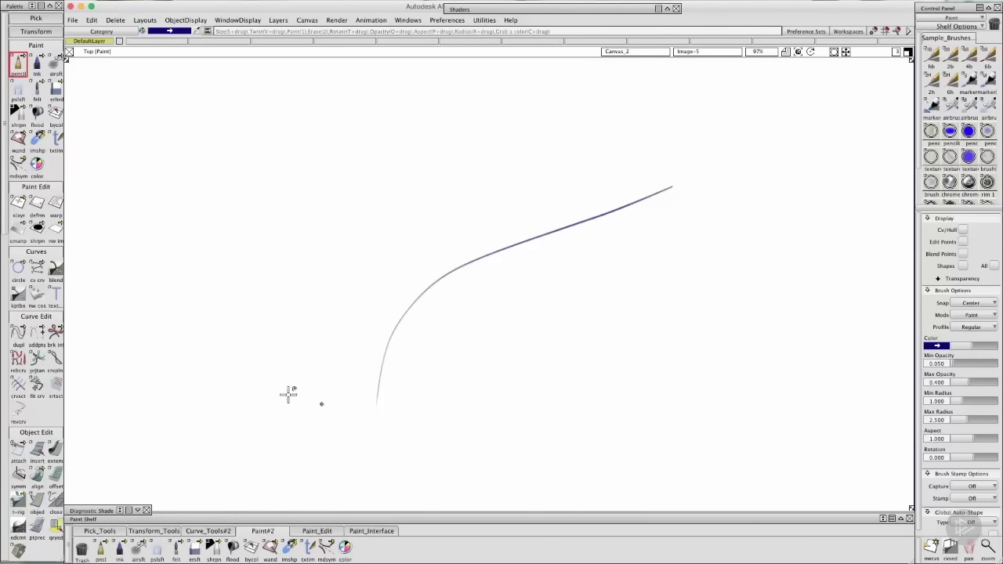
pyautogui.moveTo(267, 383)
pyautogui.mouseDown()
pyautogui.moveTo(390, 415)
pyautogui.moveTo(552, 384)
pyautogui.mouseUp()
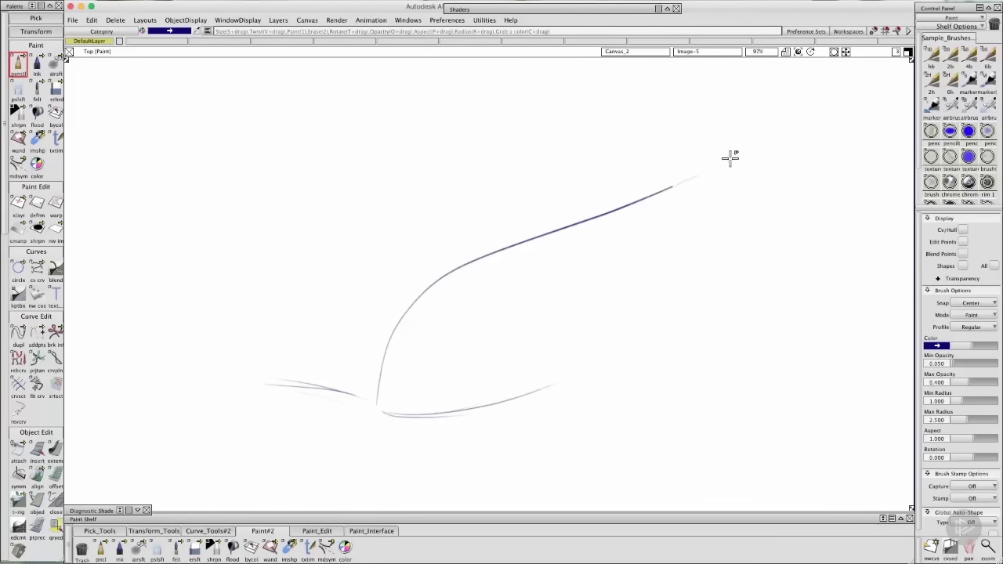
pyautogui.moveTo(672, 186)
pyautogui.mouseDown()
pyautogui.moveTo(762, 147)
pyautogui.moveTo(682, 179)
pyautogui.moveTo(769, 154)
pyautogui.moveTo(740, 162)
pyautogui.moveTo(777, 194)
pyautogui.moveTo(765, 165)
pyautogui.moveTo(781, 213)
pyautogui.moveTo(770, 215)
pyautogui.moveTo(778, 200)
pyautogui.moveTo(751, 271)
pyautogui.moveTo(773, 225)
pyautogui.moveTo(760, 261)
pyautogui.moveTo(515, 402)
pyautogui.mouseUp()
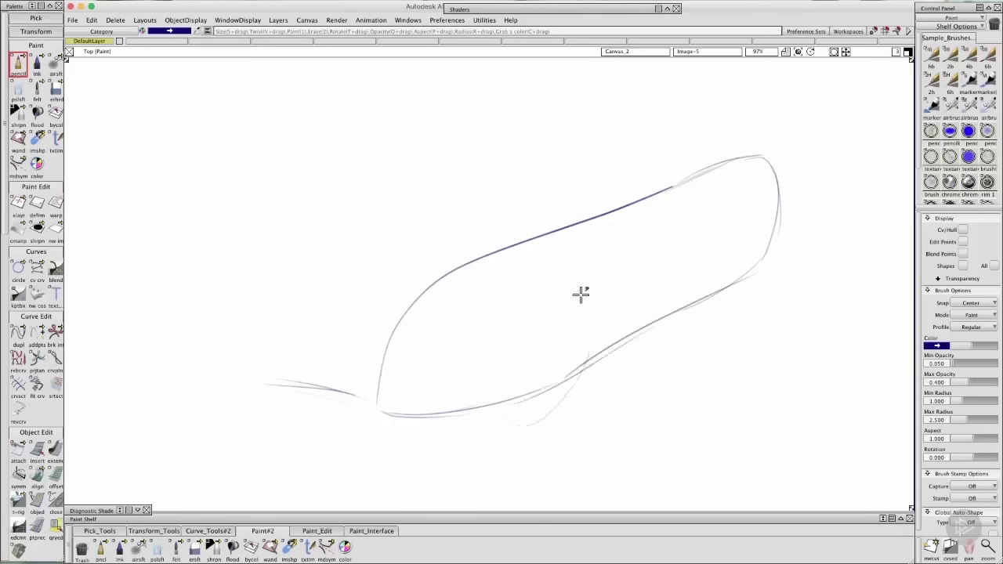
pyautogui.moveTo(580, 293)
pyautogui.mouseDown()
pyautogui.moveTo(476, 349)
pyautogui.moveTo(588, 375)
pyautogui.moveTo(512, 294)
pyautogui.moveTo(530, 417)
pyautogui.moveTo(595, 292)
pyautogui.moveTo(479, 380)
pyautogui.mouseUp()
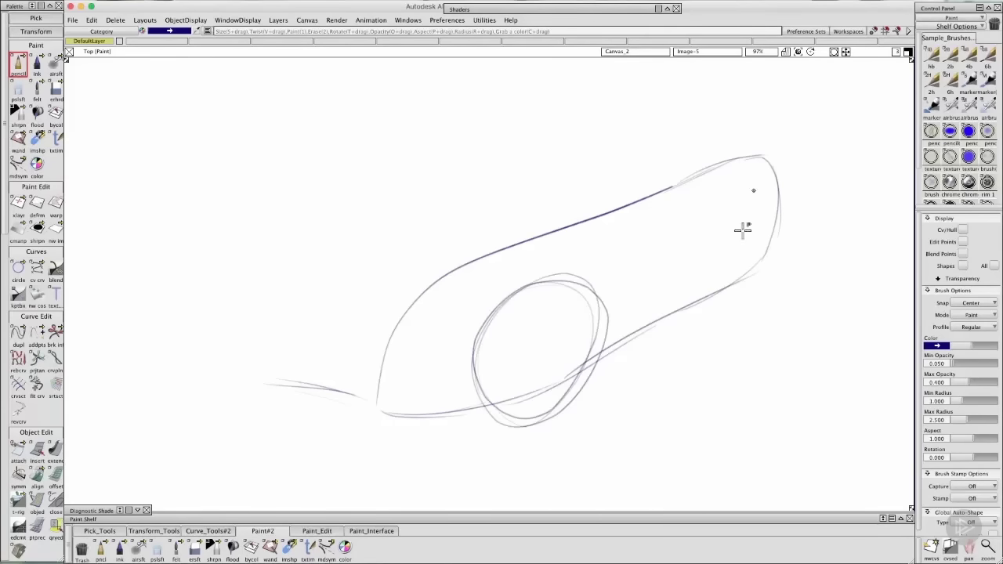
pyautogui.moveTo(758, 240)
pyautogui.mouseDown()
pyautogui.moveTo(756, 303)
pyautogui.moveTo(766, 197)
pyautogui.moveTo(755, 242)
pyautogui.mouseUp()
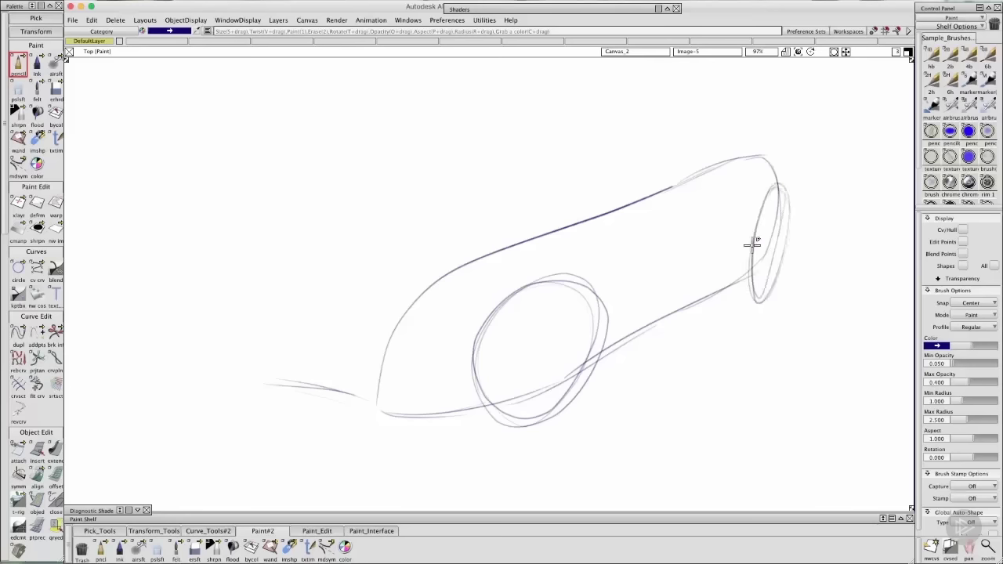
pyautogui.moveTo(742, 296); pyautogui.dragTo(709, 300)
pyautogui.moveTo(470, 416); pyautogui.dragTo(458, 418)
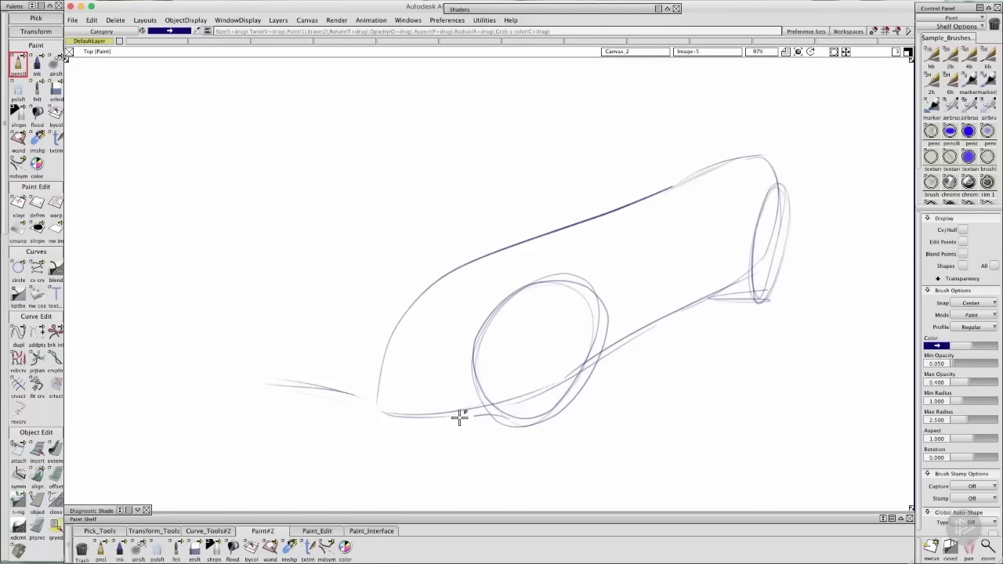
# - Sketch the front corner, lines rising to the roof, and strengthen the roof and beltline
pyautogui.moveTo(273, 376)
pyautogui.mouseDown()
pyautogui.moveTo(213, 321)
pyautogui.moveTo(298, 276)
pyautogui.mouseUp()
pyautogui.moveTo(270, 356)
pyautogui.mouseDown()
pyautogui.moveTo(345, 246)
pyautogui.moveTo(438, 197)
pyautogui.mouseUp()
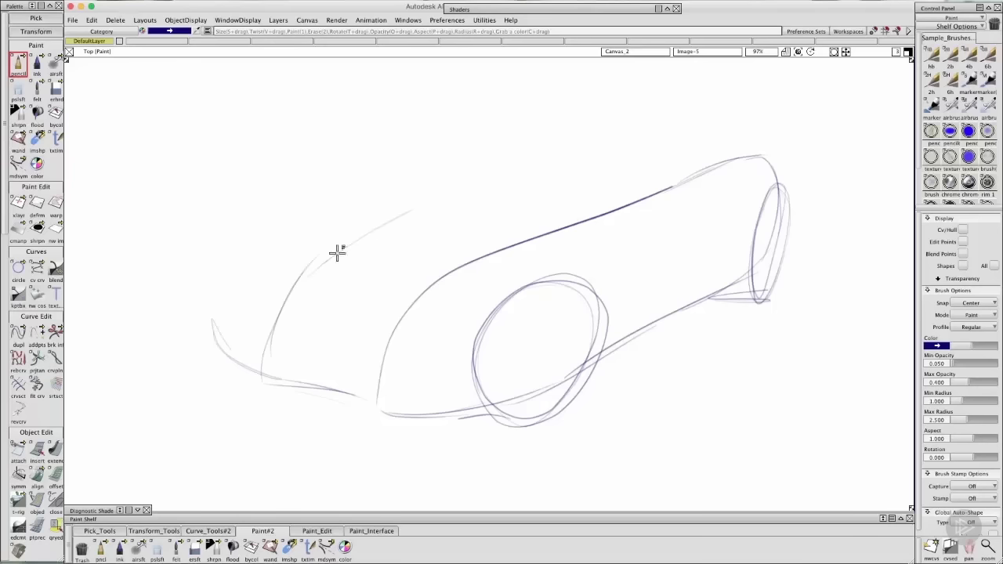
pyautogui.moveTo(337, 253)
pyautogui.mouseDown()
pyautogui.moveTo(436, 198)
pyautogui.moveTo(485, 153)
pyautogui.mouseUp()
pyautogui.moveTo(410, 213)
pyautogui.mouseDown()
pyautogui.moveTo(512, 142)
pyautogui.moveTo(633, 119)
pyautogui.moveTo(688, 118)
pyautogui.moveTo(748, 155)
pyautogui.mouseUp()
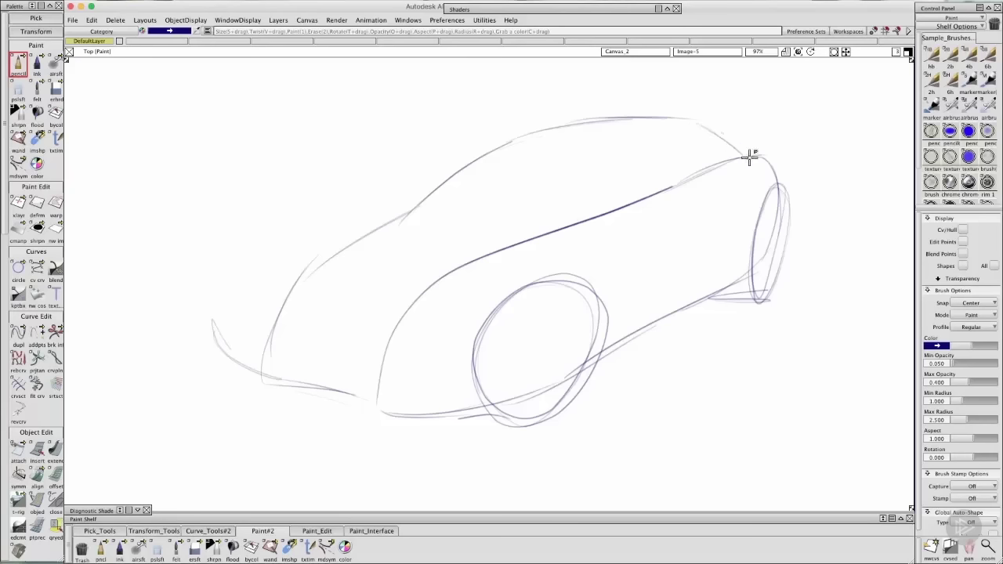
pyautogui.moveTo(477, 141); pyautogui.dragTo(598, 156)
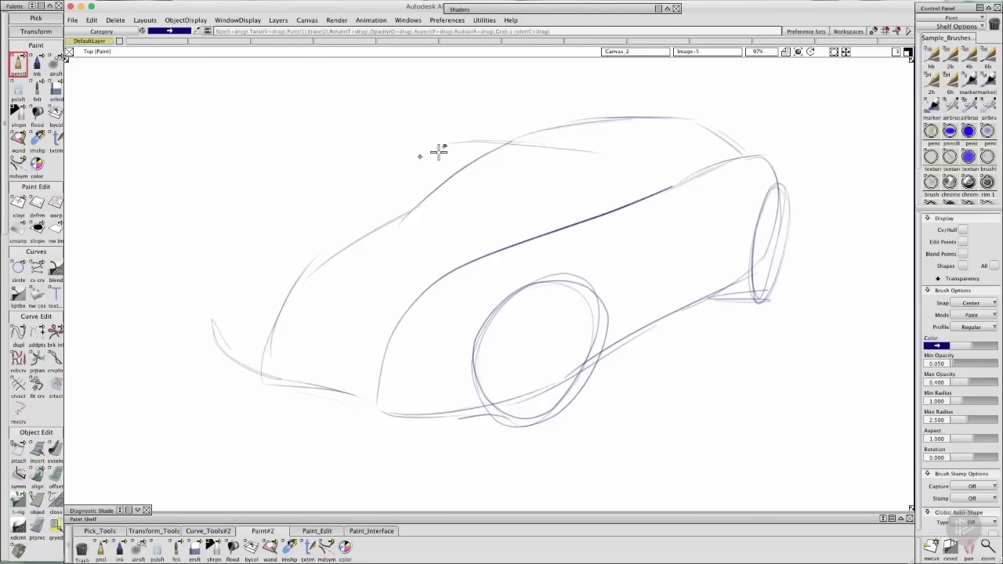
pyautogui.moveTo(469, 139)
pyautogui.mouseDown()
pyautogui.moveTo(383, 196)
pyautogui.moveTo(393, 211)
pyautogui.moveTo(490, 223)
pyautogui.moveTo(391, 214)
pyautogui.moveTo(579, 220)
pyautogui.moveTo(441, 216)
pyautogui.moveTo(544, 224)
pyautogui.moveTo(597, 207)
pyautogui.moveTo(549, 226)
pyautogui.moveTo(677, 179)
pyautogui.mouseUp()
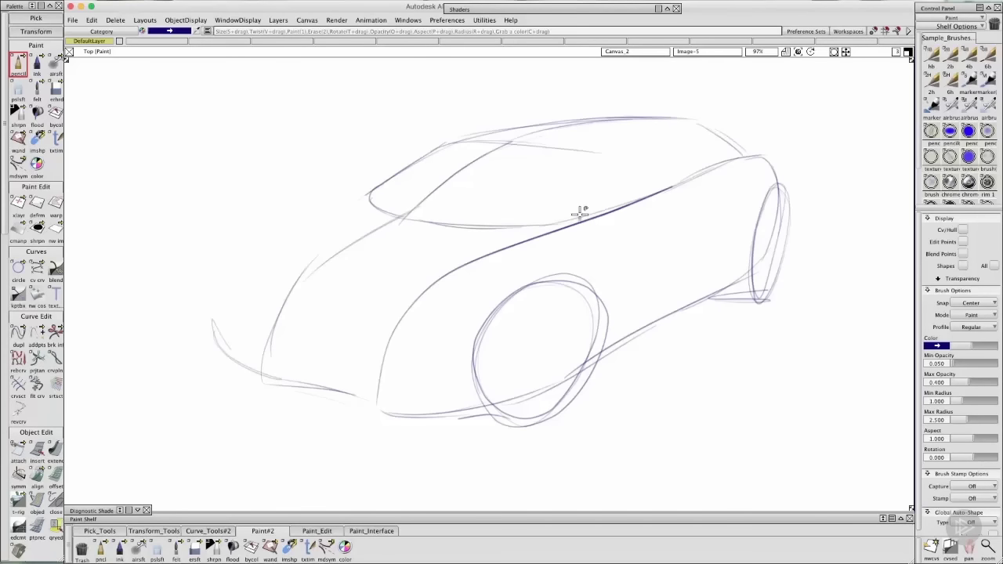
pyautogui.moveTo(577, 212); pyautogui.dragTo(724, 162)
pyautogui.moveTo(650, 188); pyautogui.dragTo(736, 154)
# - Add the rear roof line, windshield pillar, hood edges and a stroke toward the wheel arch
pyautogui.moveTo(618, 142); pyautogui.dragTo(701, 123)
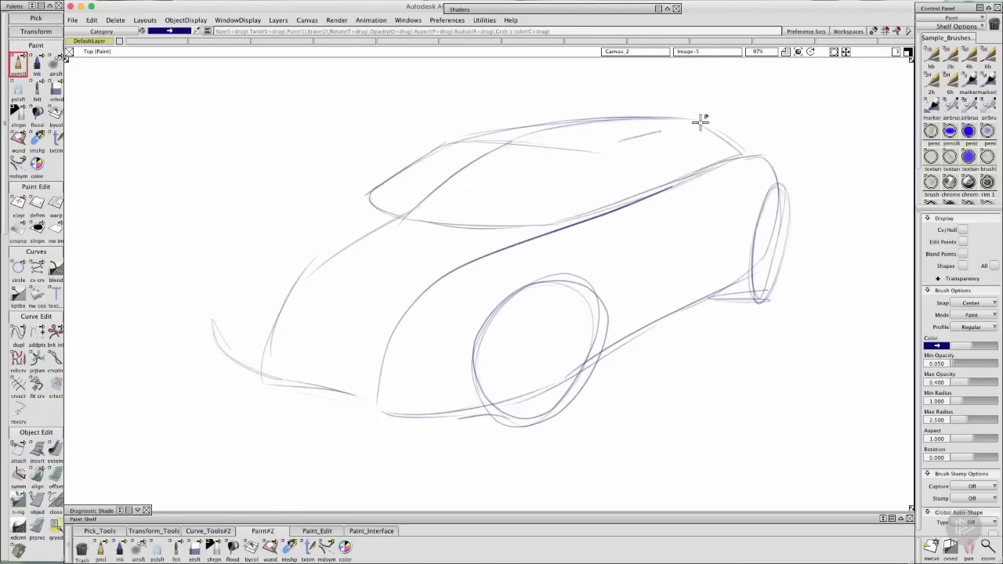
pyautogui.moveTo(587, 156); pyautogui.dragTo(552, 202)
pyautogui.moveTo(213, 313)
pyautogui.mouseDown()
pyautogui.moveTo(277, 215)
pyautogui.moveTo(345, 196)
pyautogui.mouseUp()
pyautogui.moveTo(235, 251); pyautogui.dragTo(345, 196)
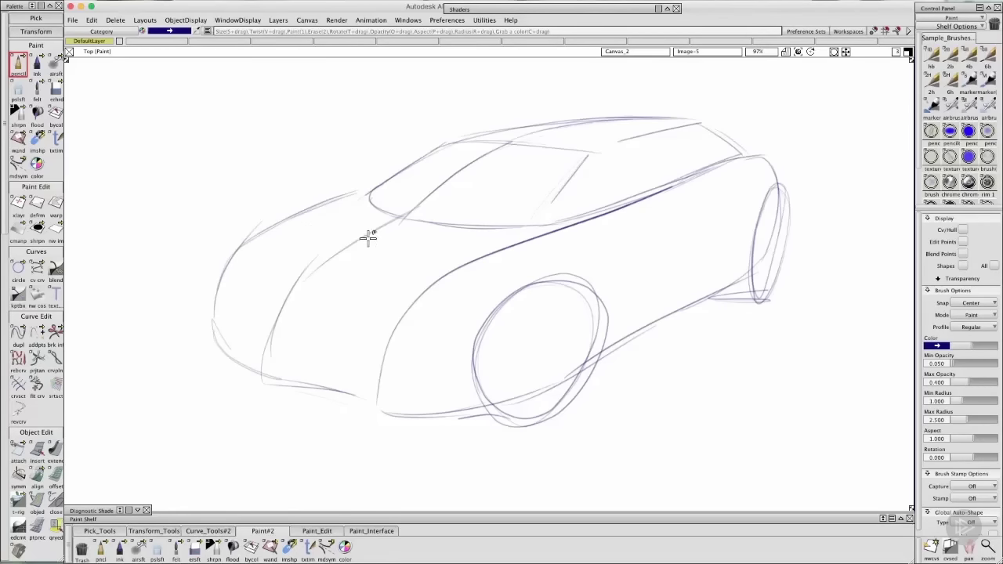
pyautogui.moveTo(333, 229); pyautogui.dragTo(459, 253)
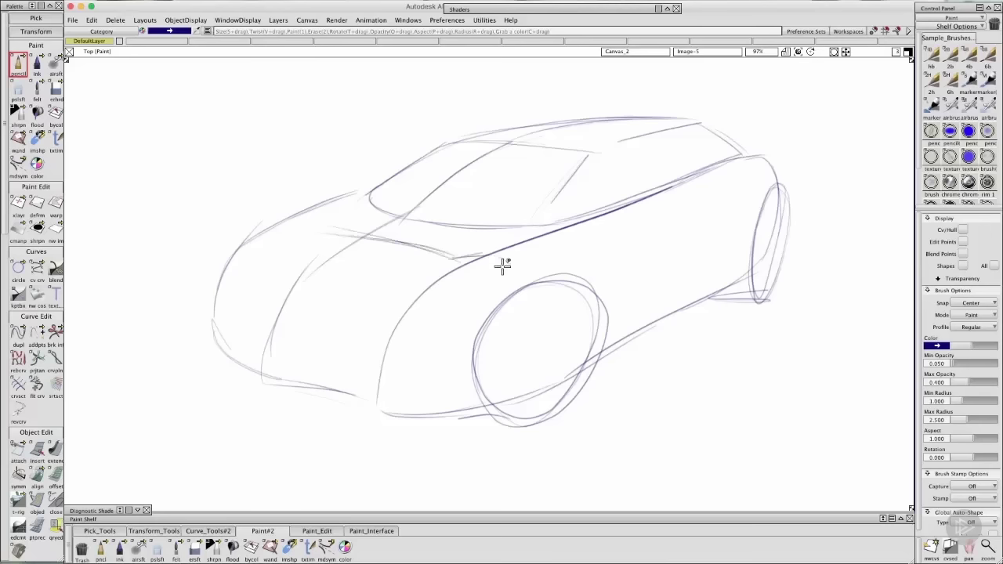
pyautogui.moveTo(490, 255)
pyautogui.mouseDown()
pyautogui.moveTo(520, 273)
pyautogui.moveTo(580, 266)
pyautogui.mouseUp()
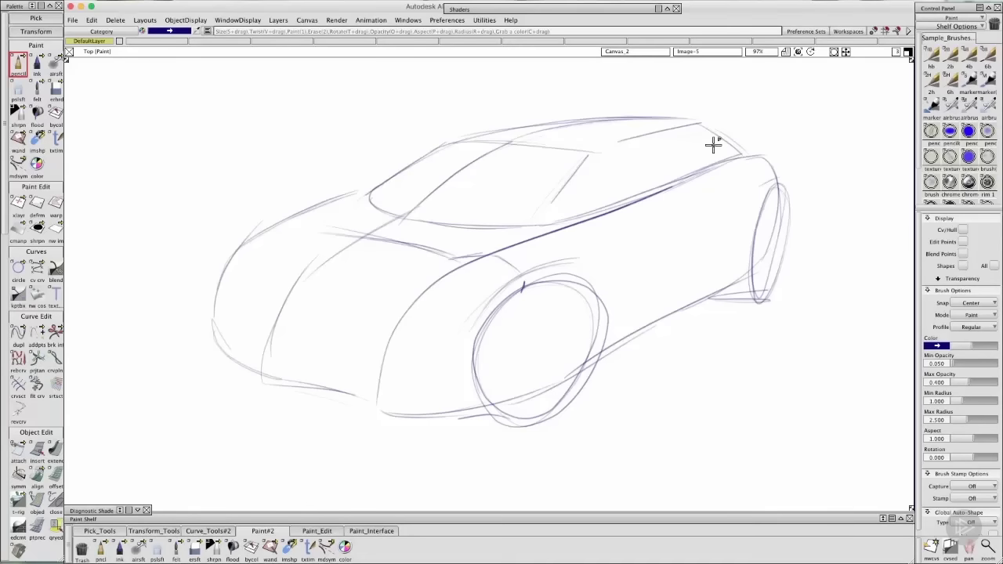
# - Show the canvas layers with Ctrl+L, erase the car sketch, and close the Layer Editor
pyautogui.hotkey('ctrl', 'l')
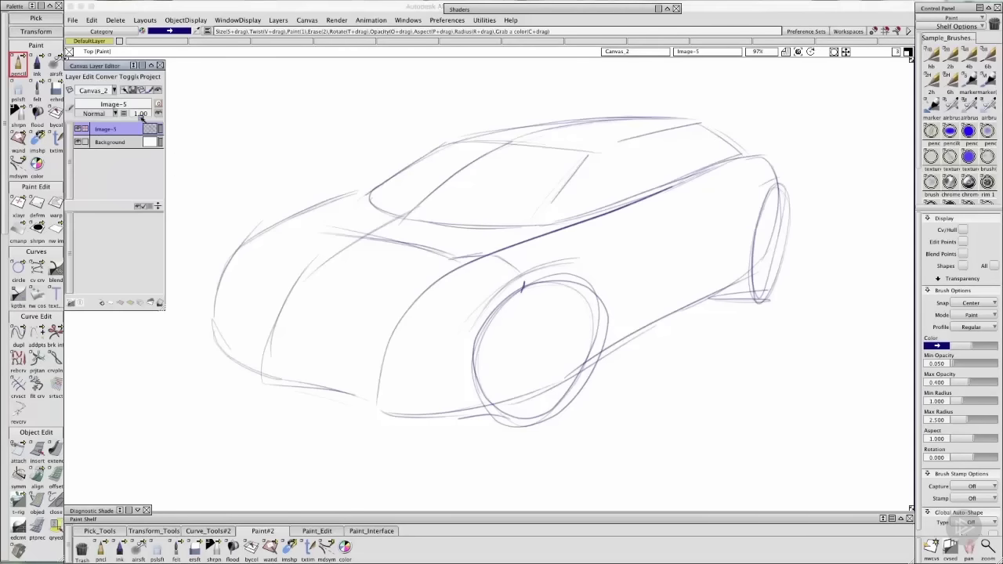
pyautogui.click(56, 91)
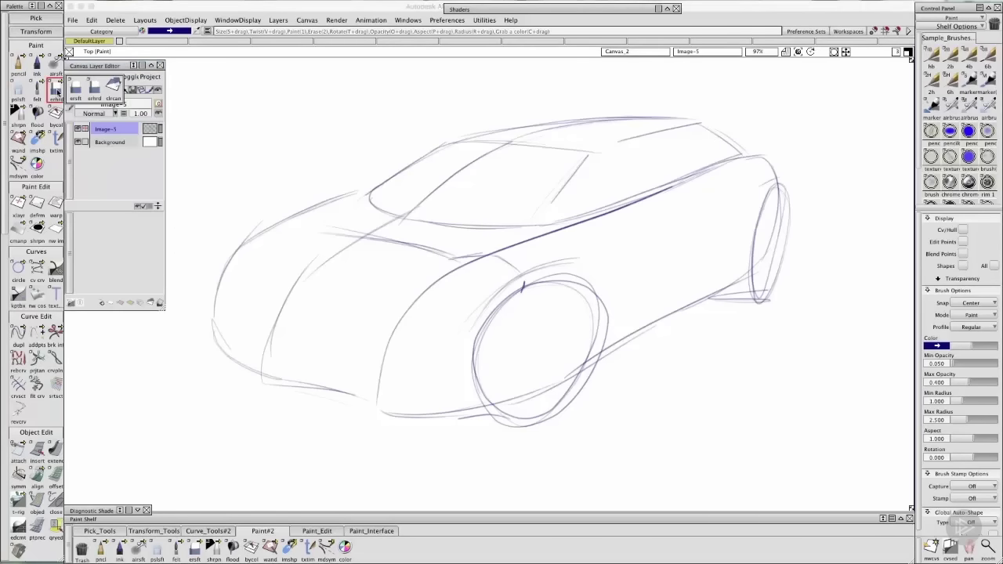
pyautogui.moveTo(56, 92); pyautogui.dragTo(114, 87)
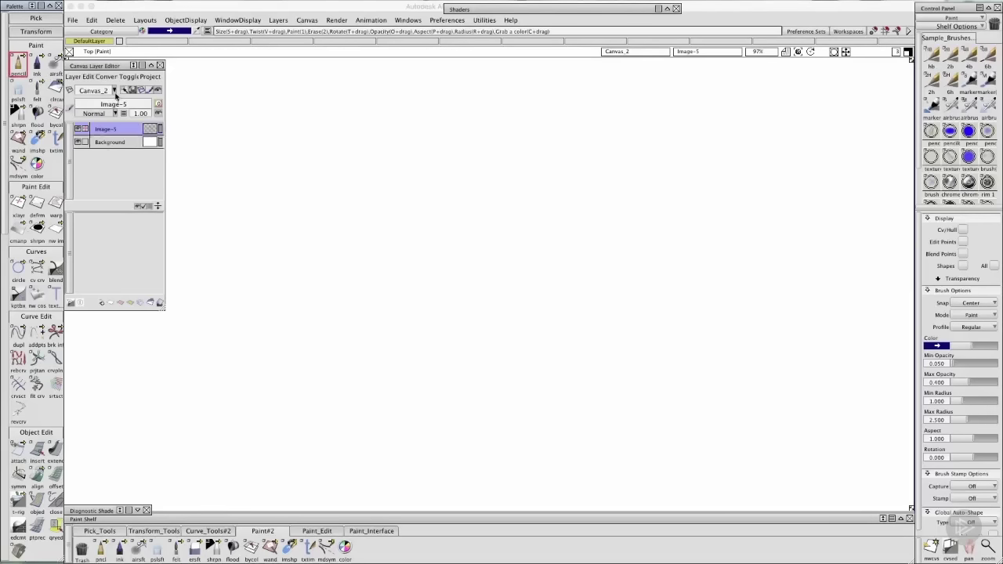
pyautogui.click(160, 67)
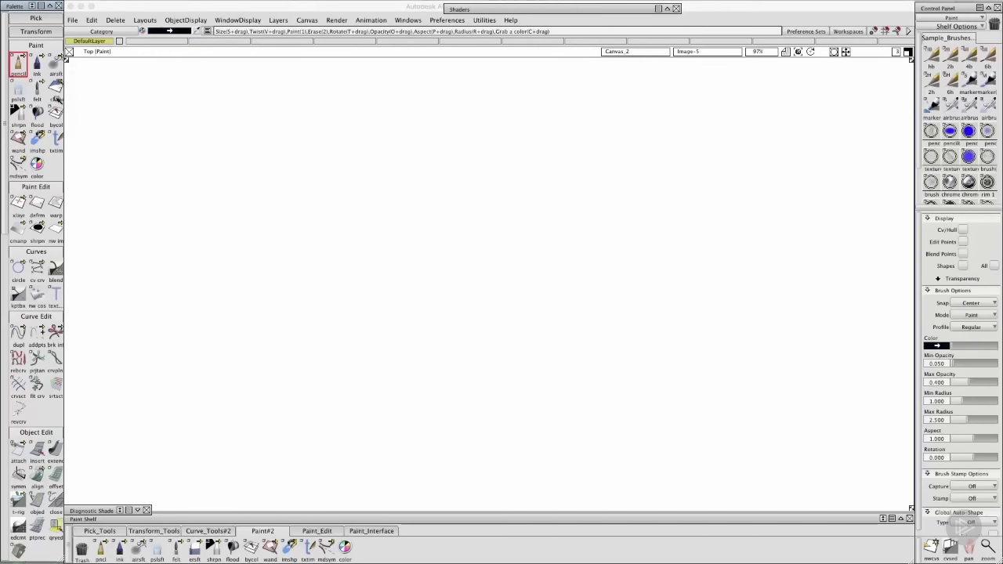
# - Draw a long freehand line, the lower body line, and two wheels with inner rims
pyautogui.click(156, 363)
pyautogui.moveTo(160, 344); pyautogui.dragTo(700, 212)
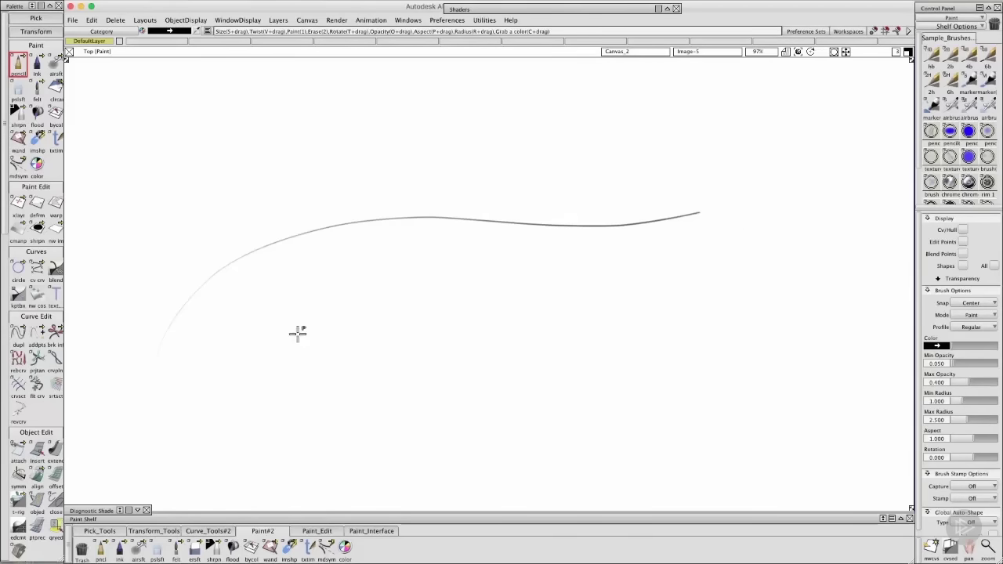
pyautogui.moveTo(298, 333)
pyautogui.mouseDown()
pyautogui.moveTo(395, 369)
pyautogui.moveTo(342, 267)
pyautogui.moveTo(371, 388)
pyautogui.moveTo(380, 256)
pyautogui.moveTo(306, 345)
pyautogui.moveTo(429, 300)
pyautogui.moveTo(302, 347)
pyautogui.mouseUp()
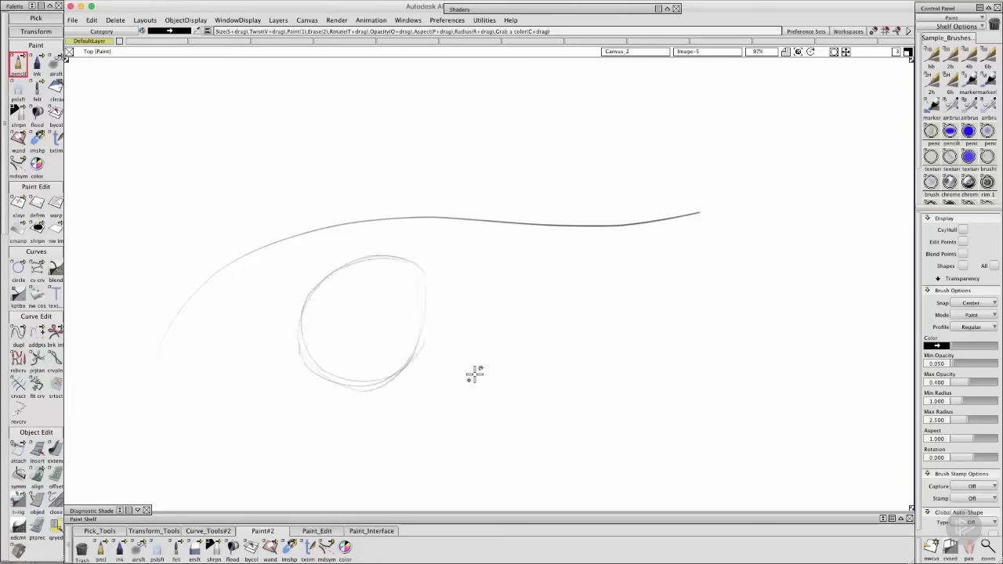
pyautogui.moveTo(688, 346); pyautogui.dragTo(309, 383)
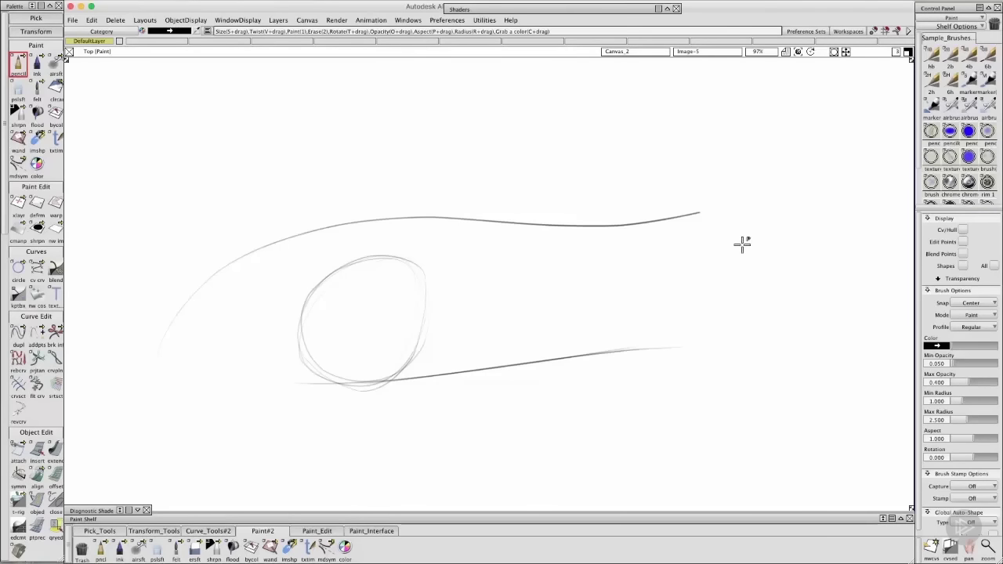
pyautogui.moveTo(764, 241); pyautogui.dragTo(734, 232)
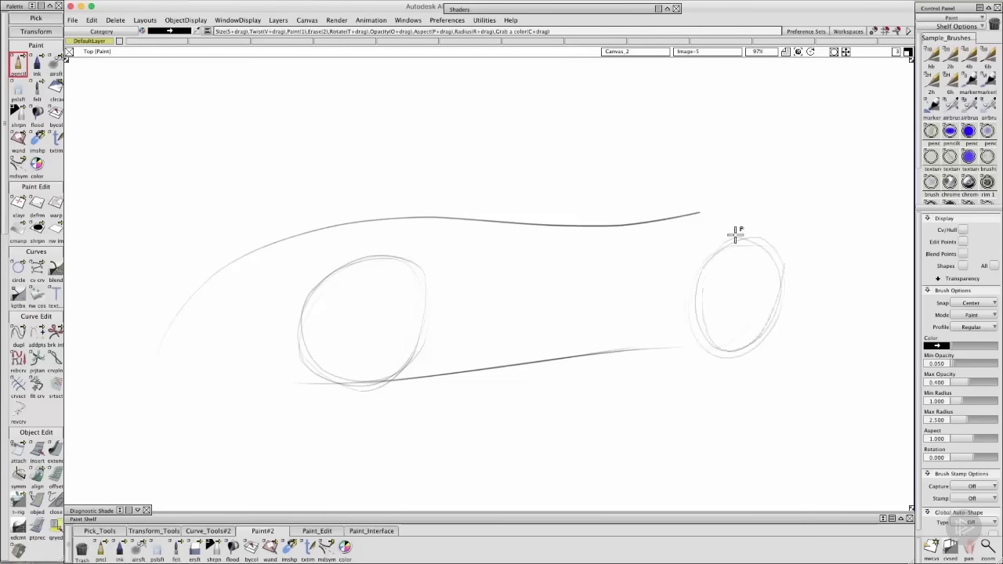
pyautogui.moveTo(356, 282)
pyautogui.mouseDown()
pyautogui.moveTo(317, 346)
pyautogui.moveTo(376, 311)
pyautogui.moveTo(349, 277)
pyautogui.moveTo(306, 319)
pyautogui.mouseUp()
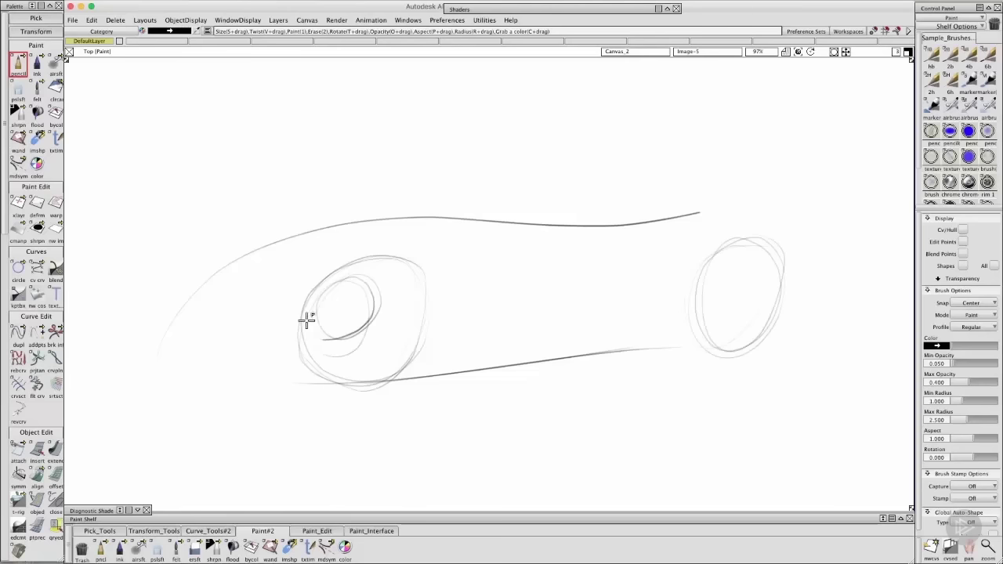
pyautogui.moveTo(737, 261); pyautogui.dragTo(712, 290)
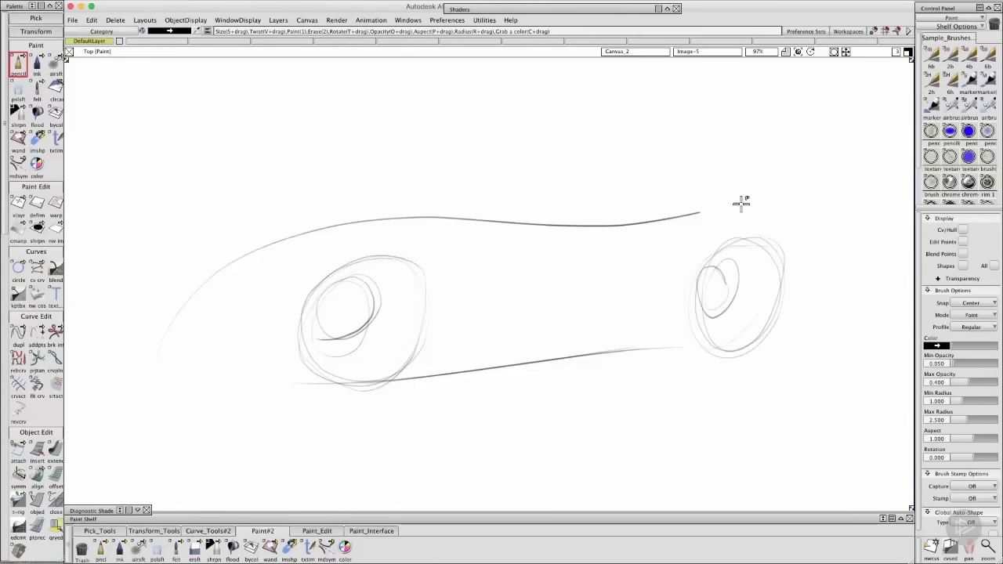
pyautogui.moveTo(752, 204)
pyautogui.mouseDown()
pyautogui.moveTo(711, 217)
pyautogui.moveTo(799, 252)
pyautogui.moveTo(799, 315)
pyautogui.mouseUp()
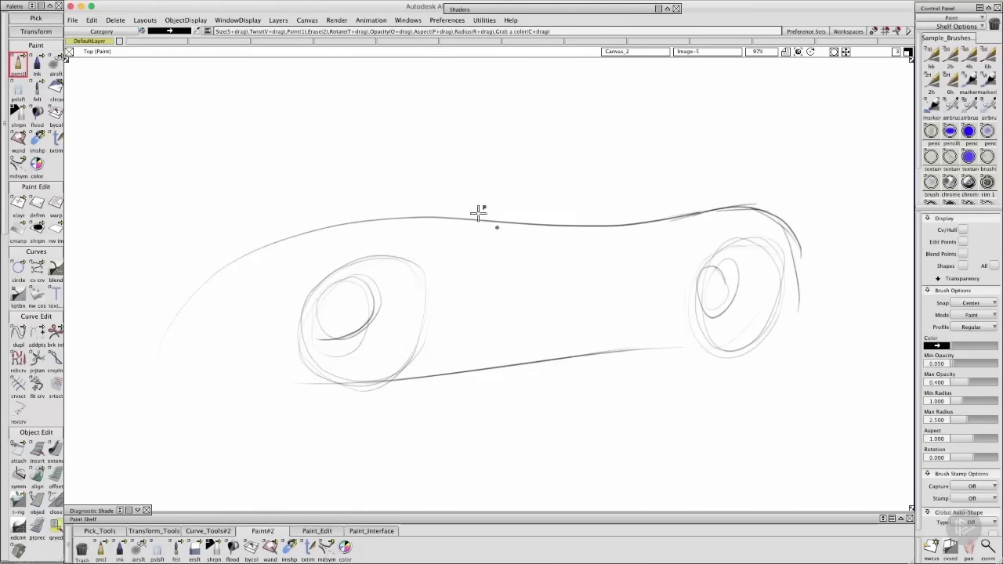
# - Add spoiler strokes above the rear and sketch the lower and upper front body lines
pyautogui.moveTo(832, 139)
pyautogui.mouseDown()
pyautogui.moveTo(675, 146)
pyautogui.moveTo(818, 149)
pyautogui.moveTo(854, 137)
pyautogui.mouseUp()
pyautogui.moveTo(771, 132)
pyautogui.mouseDown()
pyautogui.moveTo(862, 152)
pyautogui.moveTo(863, 143)
pyautogui.mouseUp()
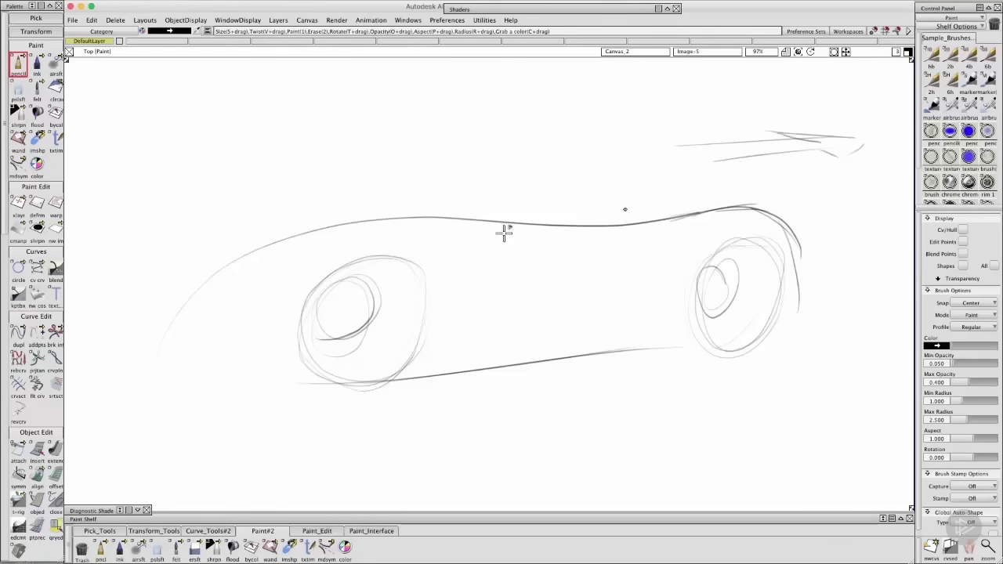
pyautogui.moveTo(106, 329)
pyautogui.mouseDown()
pyautogui.moveTo(213, 356)
pyautogui.moveTo(267, 345)
pyautogui.moveTo(198, 359)
pyautogui.moveTo(282, 365)
pyautogui.mouseUp()
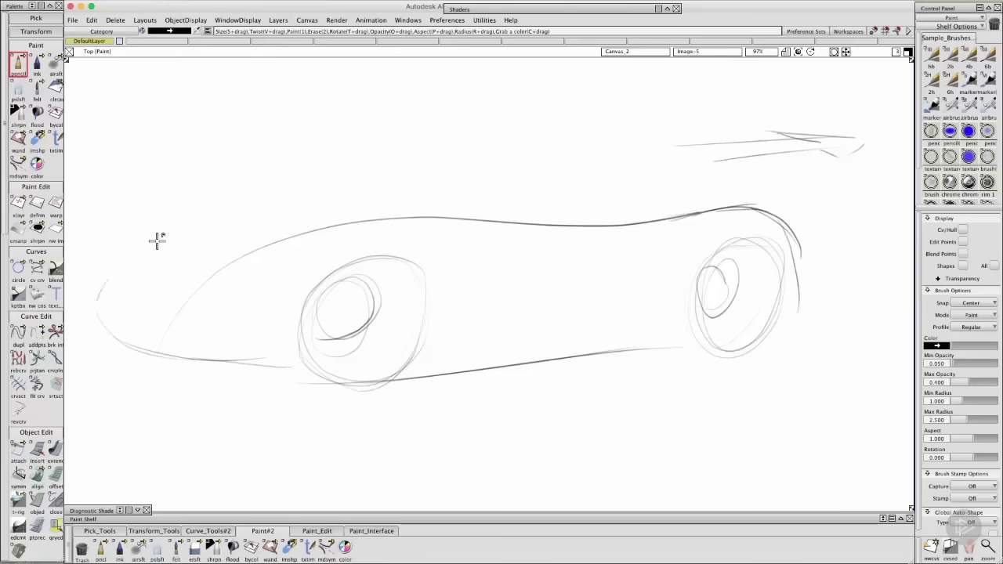
pyautogui.moveTo(99, 295); pyautogui.dragTo(246, 185)
pyautogui.moveTo(134, 253); pyautogui.dragTo(248, 189)
pyautogui.moveTo(195, 215); pyautogui.dragTo(276, 186)
pyautogui.moveTo(180, 246); pyautogui.dragTo(396, 147)
pyautogui.moveTo(251, 207)
pyautogui.mouseDown()
pyautogui.moveTo(403, 147)
pyautogui.moveTo(389, 147)
pyautogui.mouseUp()
# - Extend the roof line down to the rear deck and darken the roofline and beltline
pyautogui.moveTo(313, 171); pyautogui.dragTo(419, 153)
pyautogui.moveTo(351, 159); pyautogui.dragTo(548, 137)
pyautogui.moveTo(446, 134); pyautogui.dragTo(639, 158)
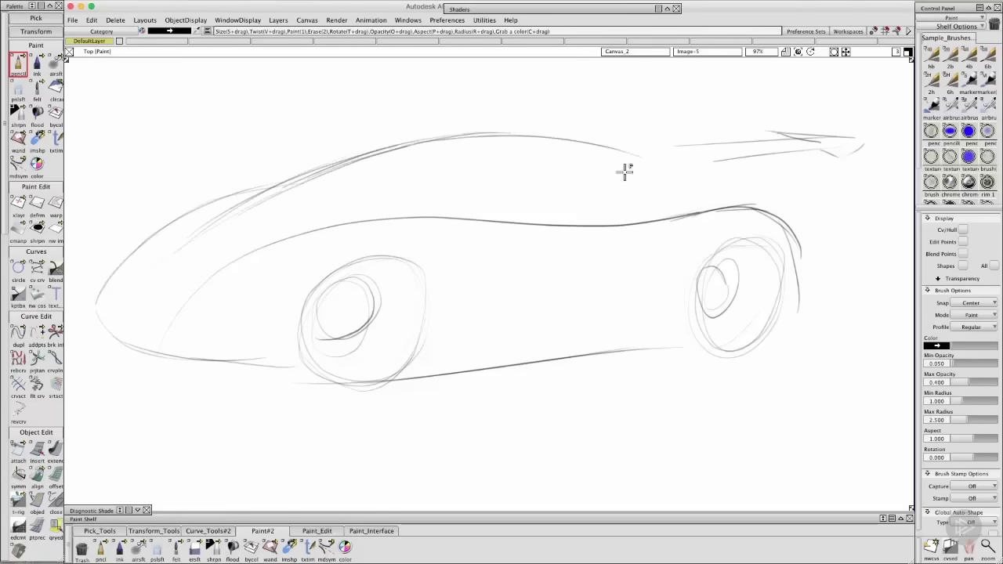
pyautogui.moveTo(553, 139)
pyautogui.mouseDown()
pyautogui.moveTo(663, 180)
pyautogui.moveTo(694, 212)
pyautogui.moveTo(416, 218)
pyautogui.moveTo(697, 202)
pyautogui.mouseUp()
pyautogui.moveTo(343, 217)
pyautogui.mouseDown()
pyautogui.moveTo(499, 152)
pyautogui.moveTo(401, 200)
pyautogui.moveTo(535, 146)
pyautogui.moveTo(621, 172)
pyautogui.mouseUp()
pyautogui.moveTo(529, 144); pyautogui.dragTo(680, 191)
pyautogui.moveTo(410, 213); pyautogui.dragTo(703, 200)
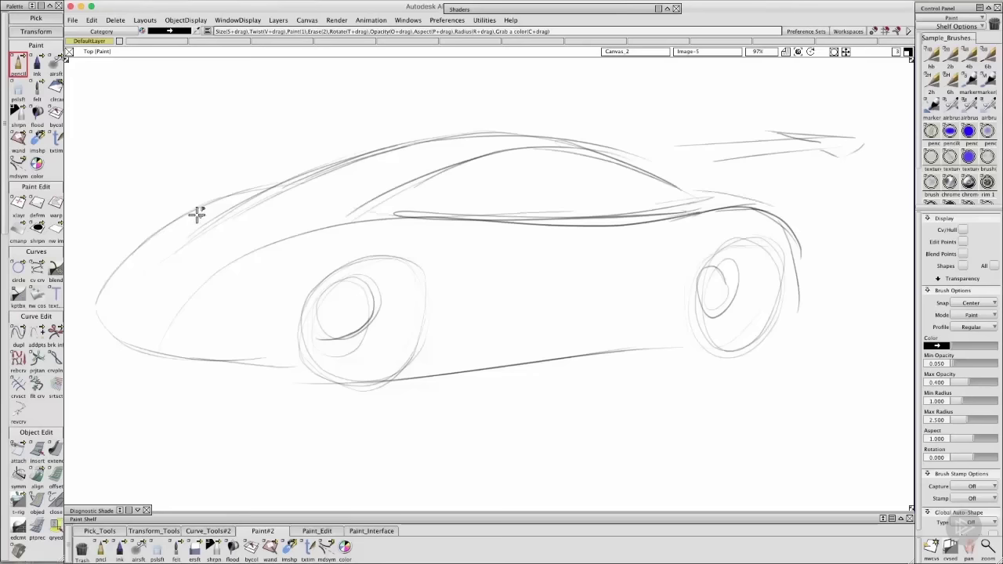
# - Add the front fender and hood line, lower rocker line, and a hatch-shaded side window
pyautogui.moveTo(221, 215)
pyautogui.mouseDown()
pyautogui.moveTo(293, 233)
pyautogui.moveTo(275, 227)
pyautogui.moveTo(308, 225)
pyautogui.moveTo(346, 269)
pyautogui.moveTo(371, 252)
pyautogui.moveTo(319, 274)
pyautogui.moveTo(390, 249)
pyautogui.mouseUp()
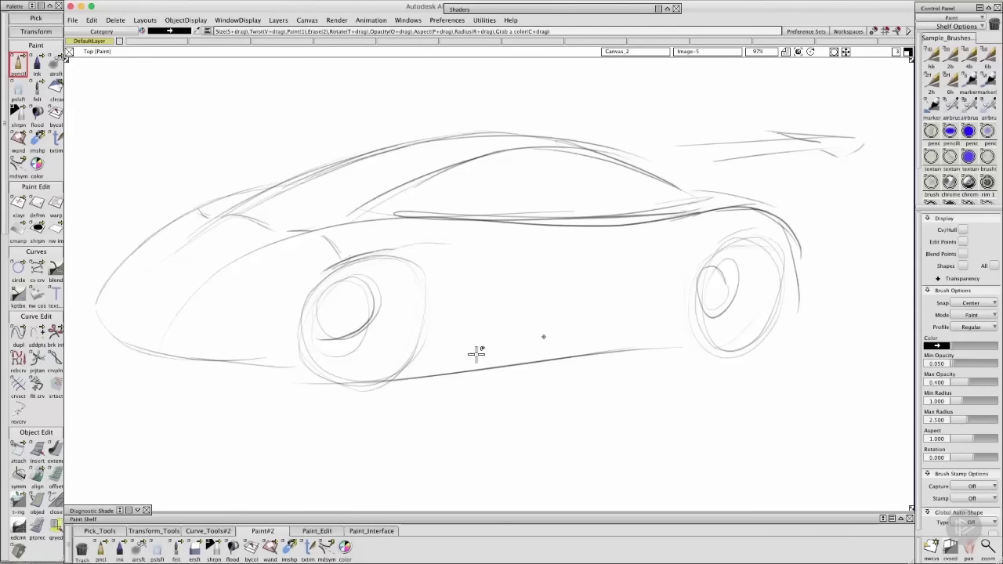
pyautogui.moveTo(392, 362); pyautogui.dragTo(666, 329)
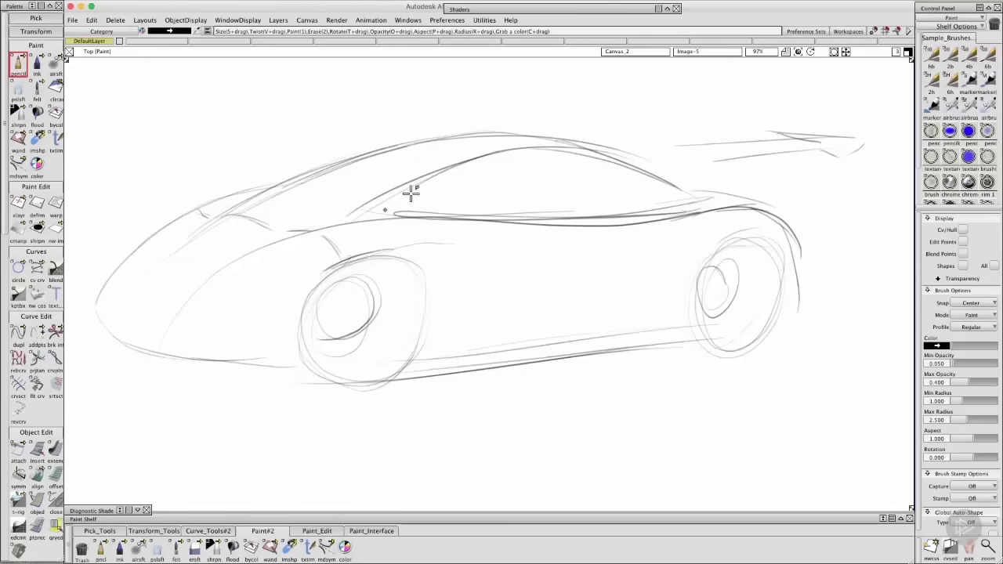
pyautogui.moveTo(430, 174)
pyautogui.mouseDown()
pyautogui.moveTo(543, 208)
pyautogui.moveTo(617, 213)
pyautogui.mouseUp()
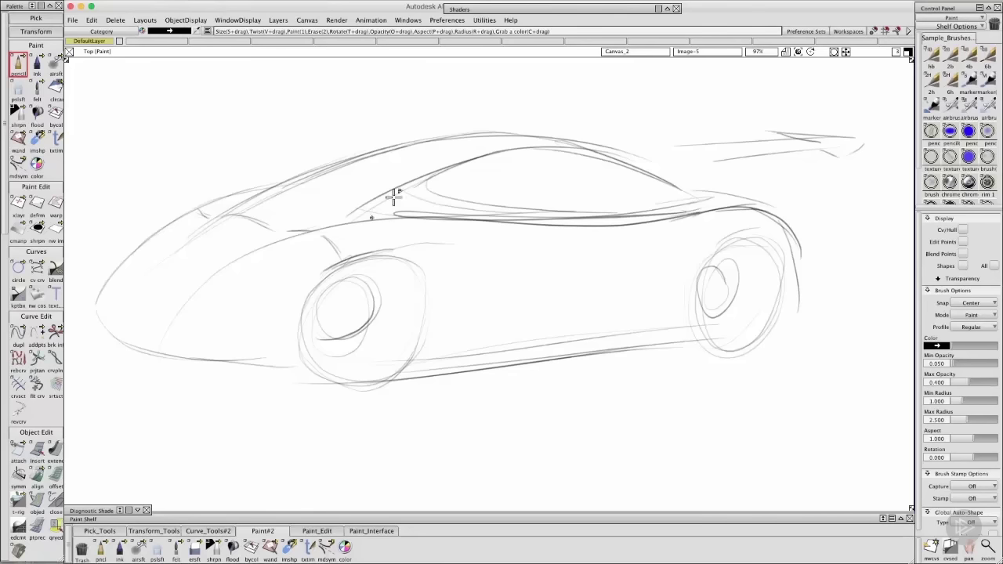
pyautogui.moveTo(373, 213)
pyautogui.mouseDown()
pyautogui.moveTo(408, 188)
pyautogui.moveTo(394, 211)
pyautogui.moveTo(424, 192)
pyautogui.moveTo(423, 204)
pyautogui.moveTo(447, 198)
pyautogui.moveTo(437, 216)
pyautogui.moveTo(506, 206)
pyautogui.mouseUp()
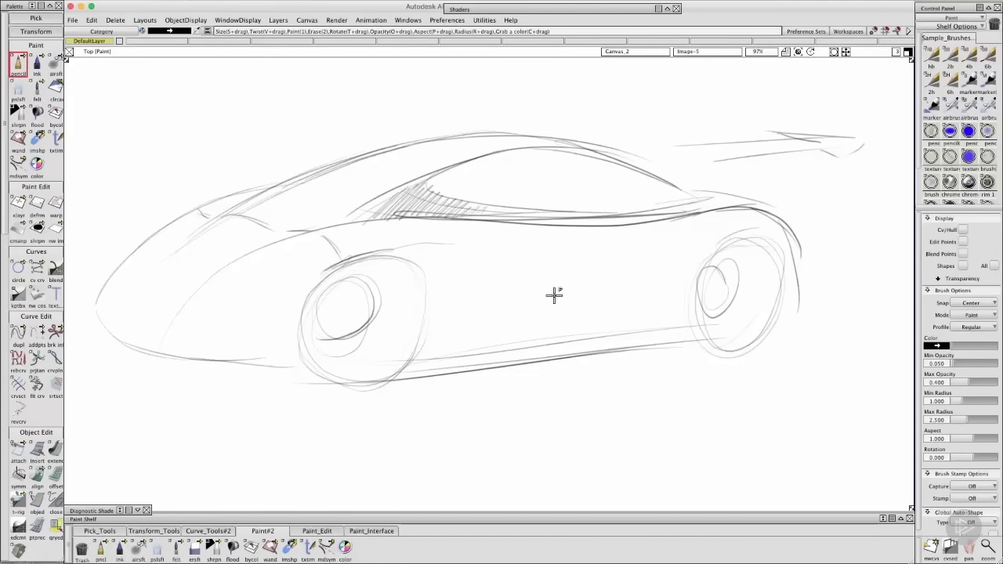
# - Save the car sketch as the screen image Sketching M2 02.jpg with F9, then clear the canvas
pyautogui.press('F9')
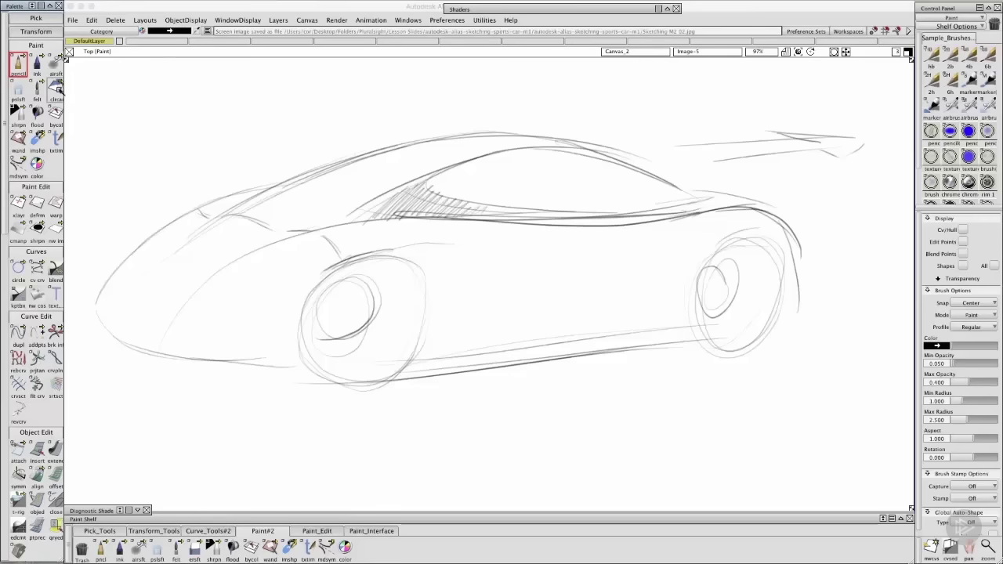
pyautogui.click(18, 63)
pyautogui.press('Delete')
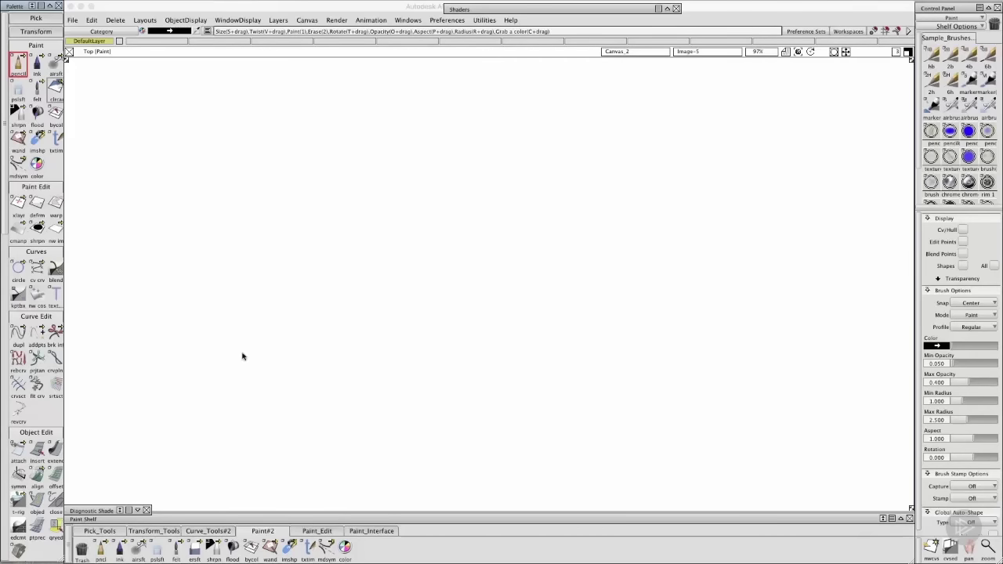
# - Draw a long sweeping top curve with strokes fanning from its left tip into the curve
pyautogui.moveTo(195, 288)
pyautogui.mouseDown()
pyautogui.moveTo(365, 180)
pyautogui.moveTo(671, 119)
pyautogui.mouseUp()
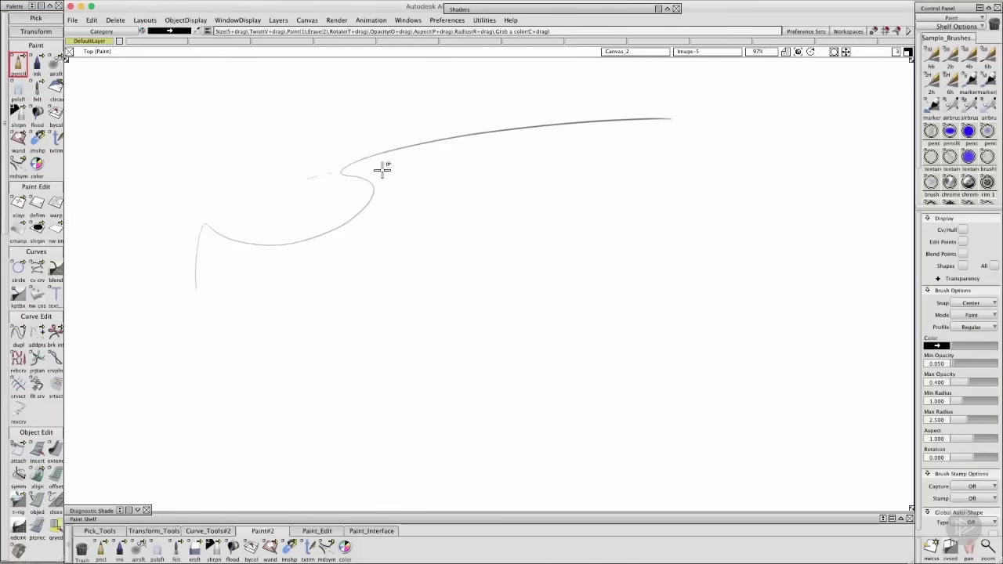
pyautogui.moveTo(382, 169)
pyautogui.mouseDown()
pyautogui.moveTo(307, 171)
pyautogui.moveTo(455, 199)
pyautogui.moveTo(301, 182)
pyautogui.moveTo(437, 179)
pyautogui.moveTo(300, 178)
pyautogui.moveTo(370, 177)
pyautogui.moveTo(319, 185)
pyautogui.moveTo(400, 176)
pyautogui.moveTo(330, 183)
pyautogui.moveTo(354, 171)
pyautogui.moveTo(345, 185)
pyautogui.moveTo(383, 178)
pyautogui.moveTo(375, 191)
pyautogui.moveTo(338, 177)
pyautogui.mouseUp()
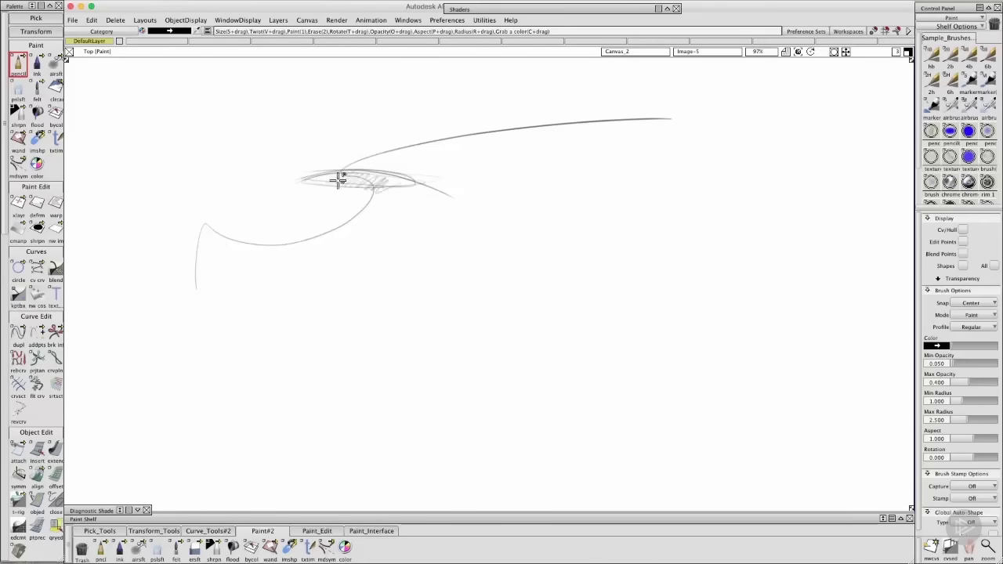
pyautogui.moveTo(190, 230)
pyautogui.mouseDown()
pyautogui.moveTo(225, 260)
pyautogui.moveTo(208, 231)
pyautogui.moveTo(249, 300)
pyautogui.mouseUp()
pyautogui.moveTo(188, 204); pyautogui.dragTo(260, 310)
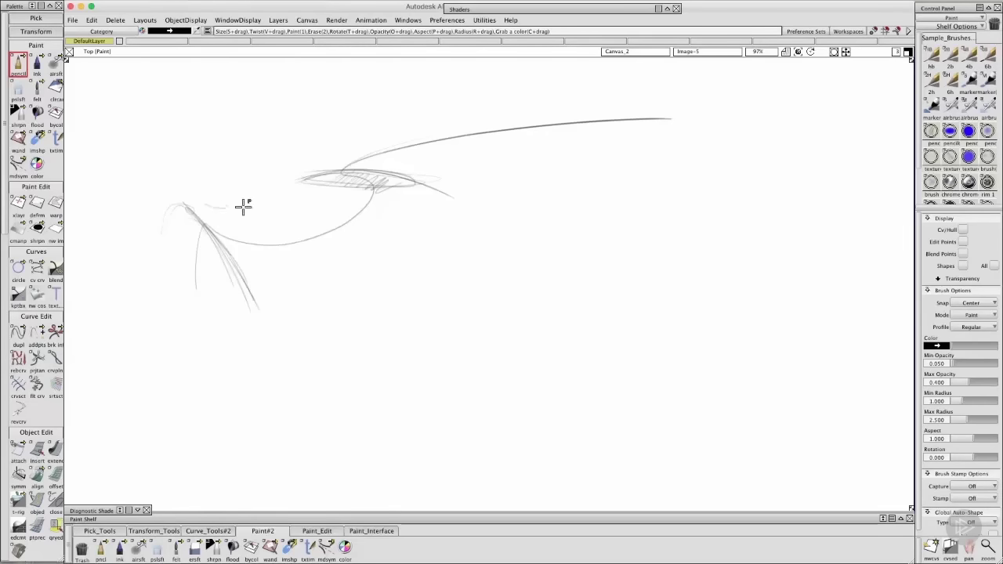
pyautogui.moveTo(188, 203)
pyautogui.mouseDown()
pyautogui.moveTo(239, 205)
pyautogui.moveTo(226, 210)
pyautogui.moveTo(358, 154)
pyautogui.mouseUp()
pyautogui.moveTo(243, 199)
pyautogui.mouseDown()
pyautogui.moveTo(351, 157)
pyautogui.moveTo(242, 205)
pyautogui.moveTo(454, 141)
pyautogui.mouseUp()
pyautogui.moveTo(287, 189); pyautogui.dragTo(540, 135)
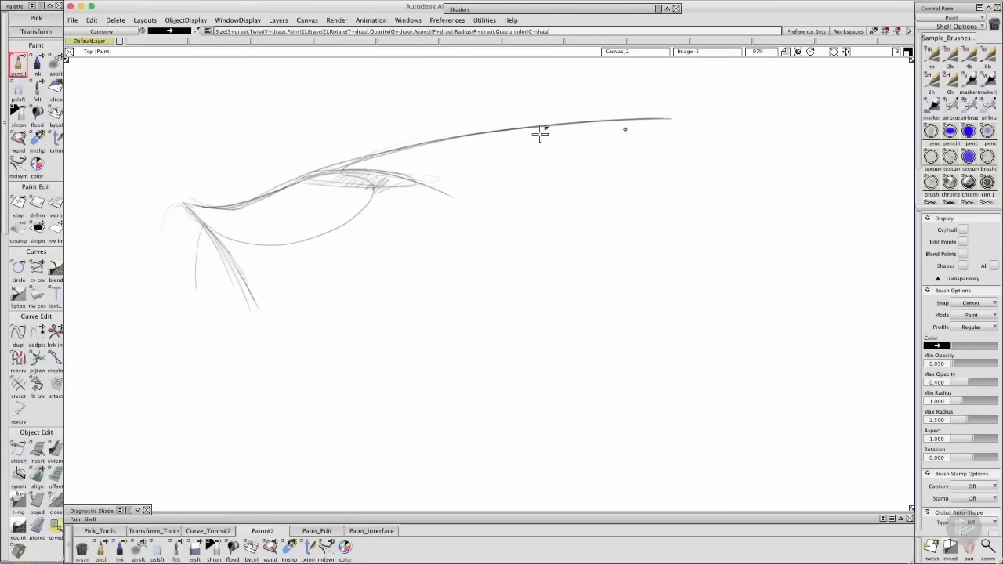
pyautogui.moveTo(455, 140); pyautogui.dragTo(666, 120)
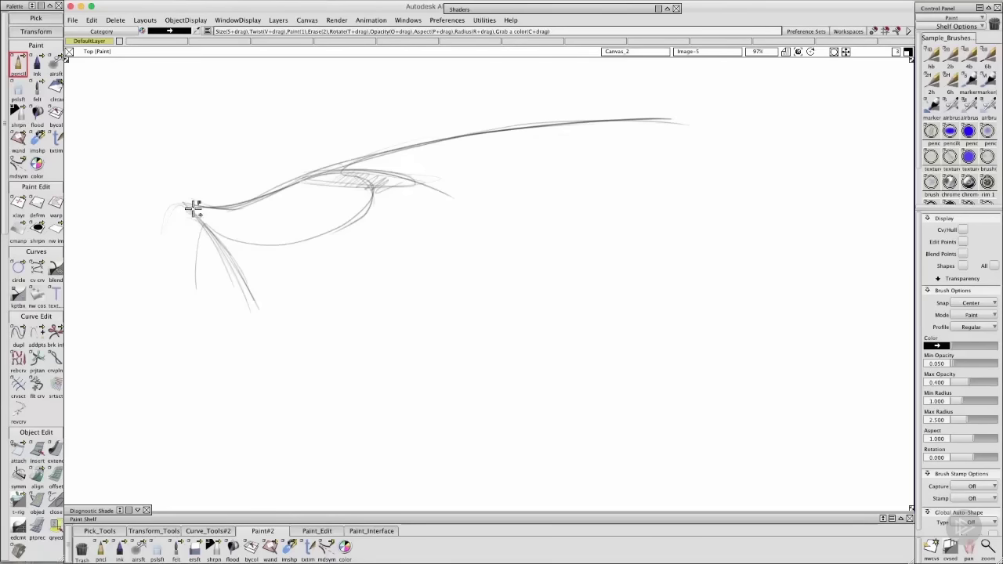
# - Hatch shading beneath the left tip and add a thin line running down-left
pyautogui.moveTo(194, 208); pyautogui.dragTo(264, 313)
pyautogui.moveTo(195, 294)
pyautogui.mouseDown()
pyautogui.moveTo(187, 209)
pyautogui.moveTo(235, 295)
pyautogui.mouseUp()
pyautogui.moveTo(201, 230); pyautogui.dragTo(242, 296)
pyautogui.moveTo(185, 204)
pyautogui.mouseDown()
pyautogui.moveTo(198, 245)
pyautogui.moveTo(210, 238)
pyautogui.moveTo(210, 260)
pyautogui.moveTo(224, 252)
pyautogui.moveTo(252, 304)
pyautogui.mouseUp()
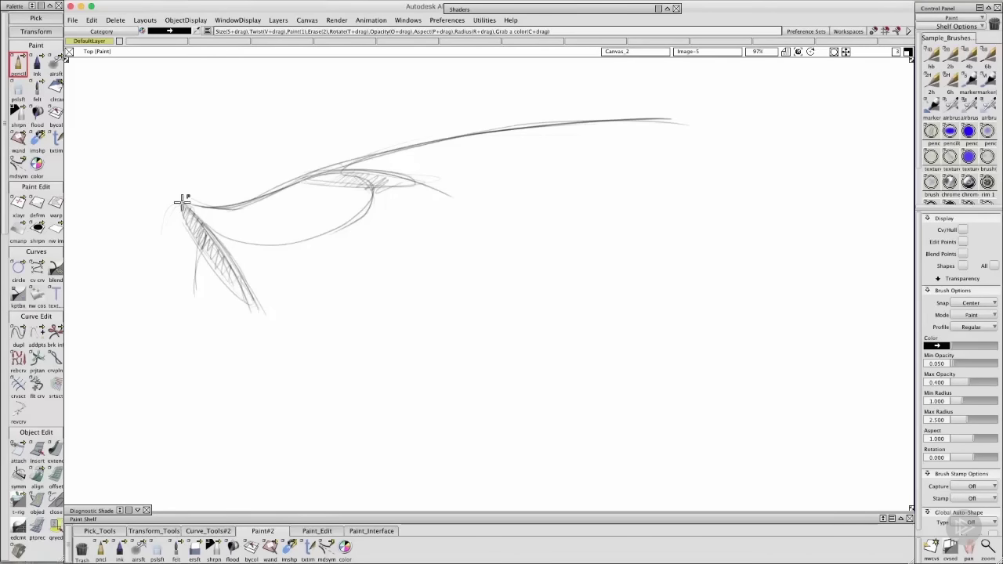
pyautogui.moveTo(182, 205)
pyautogui.mouseDown()
pyautogui.moveTo(151, 290)
pyautogui.moveTo(188, 277)
pyautogui.moveTo(161, 285)
pyautogui.moveTo(158, 337)
pyautogui.moveTo(180, 276)
pyautogui.moveTo(208, 363)
pyautogui.mouseUp()
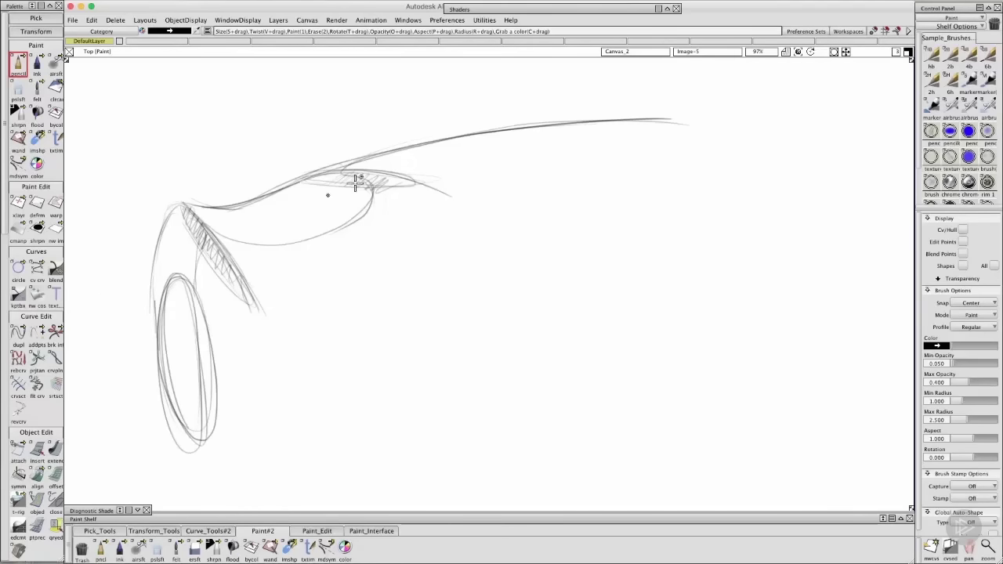
# - Add cockpit loop strokes and a long diagonal, darkening the fender line and the oval's upper edge
pyautogui.moveTo(372, 186)
pyautogui.mouseDown()
pyautogui.moveTo(283, 221)
pyautogui.moveTo(365, 186)
pyautogui.moveTo(343, 196)
pyautogui.mouseUp()
pyautogui.moveTo(392, 190); pyautogui.dragTo(468, 212)
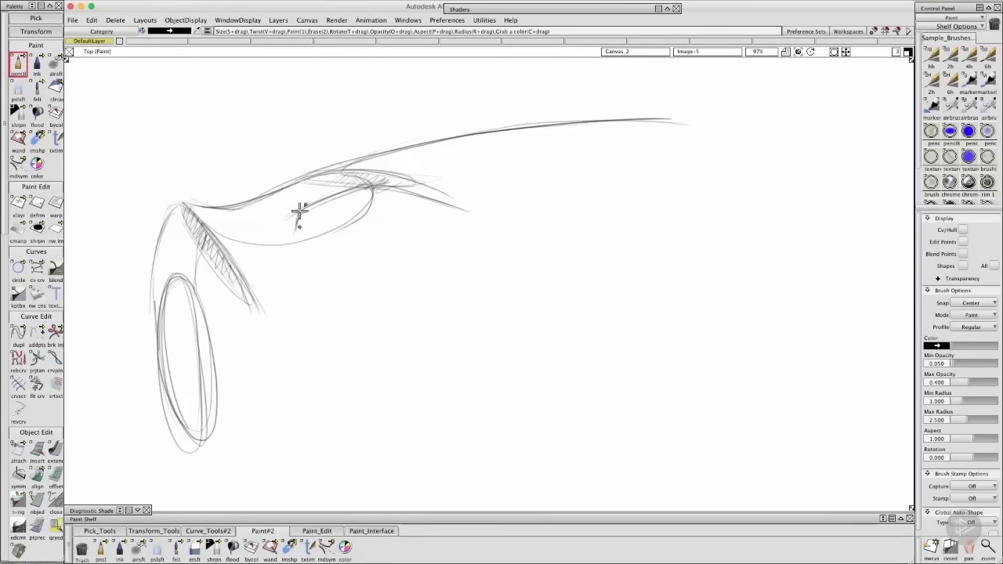
pyautogui.moveTo(300, 212)
pyautogui.mouseDown()
pyautogui.moveTo(309, 289)
pyautogui.moveTo(329, 300)
pyautogui.moveTo(305, 271)
pyautogui.moveTo(340, 307)
pyautogui.moveTo(380, 326)
pyautogui.mouseUp()
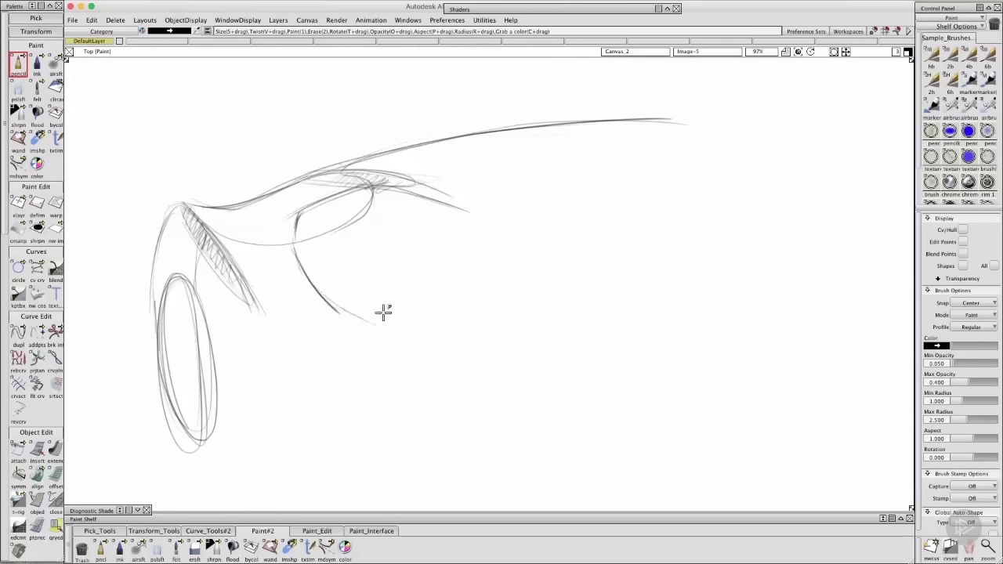
pyautogui.moveTo(462, 209)
pyautogui.mouseDown()
pyautogui.moveTo(356, 316)
pyautogui.moveTo(463, 212)
pyautogui.mouseUp()
pyautogui.moveTo(359, 300)
pyautogui.mouseDown()
pyautogui.moveTo(494, 193)
pyautogui.moveTo(485, 199)
pyautogui.moveTo(717, 155)
pyautogui.mouseUp()
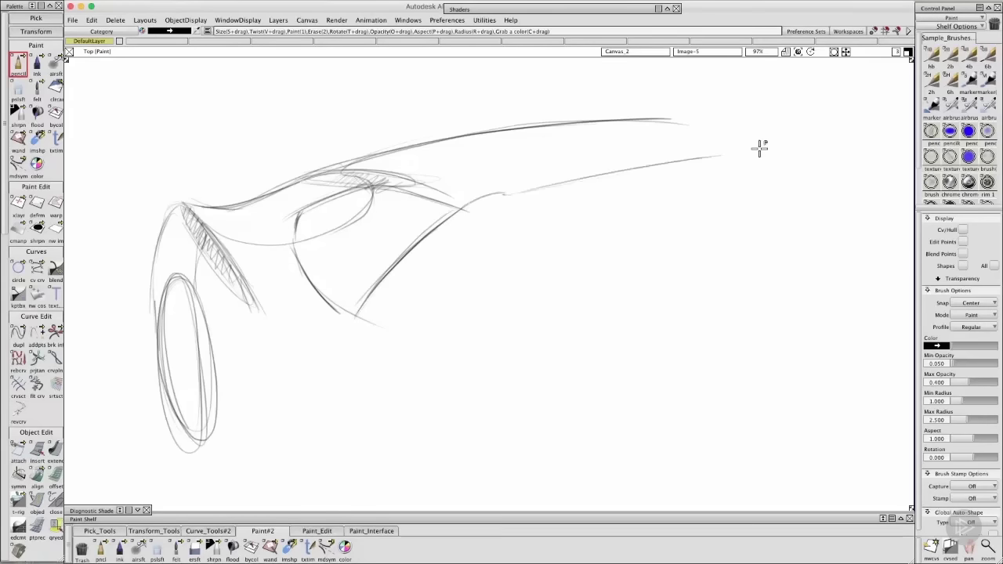
pyautogui.moveTo(353, 176); pyautogui.dragTo(501, 196)
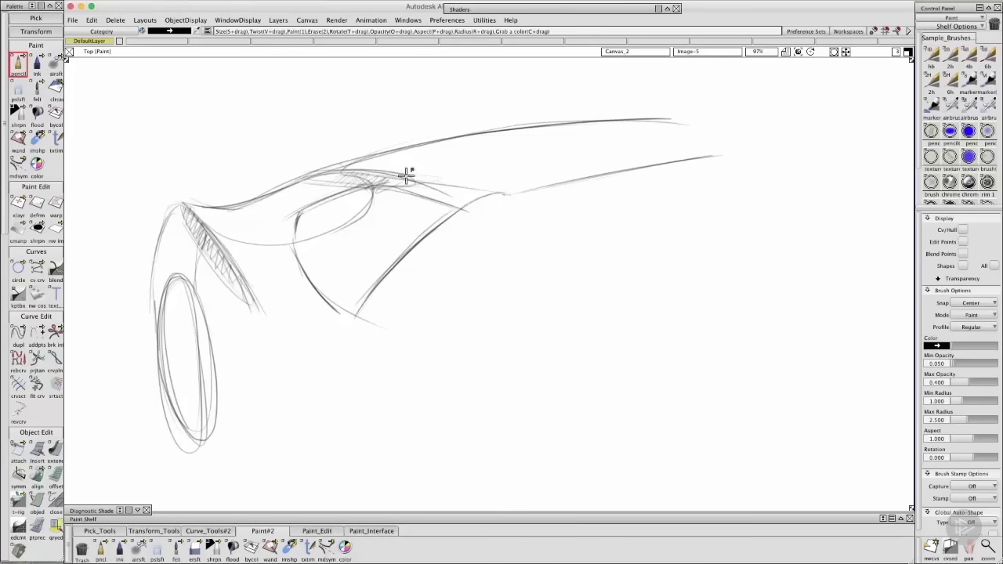
pyautogui.moveTo(408, 172); pyautogui.dragTo(537, 219)
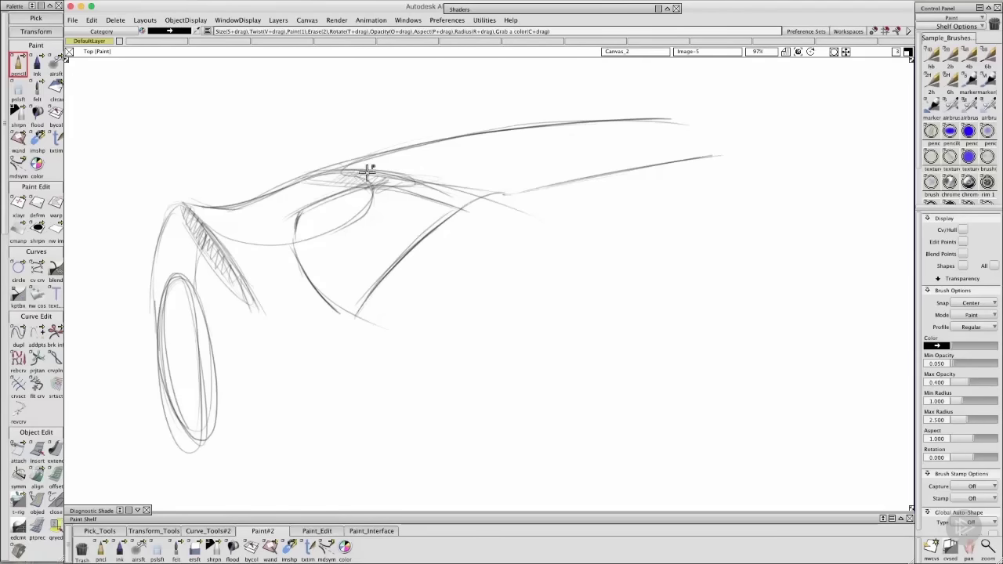
pyautogui.moveTo(288, 221)
pyautogui.mouseDown()
pyautogui.moveTo(342, 196)
pyautogui.moveTo(324, 206)
pyautogui.moveTo(313, 242)
pyautogui.moveTo(309, 225)
pyautogui.moveTo(322, 273)
pyautogui.moveTo(370, 312)
pyautogui.mouseUp()
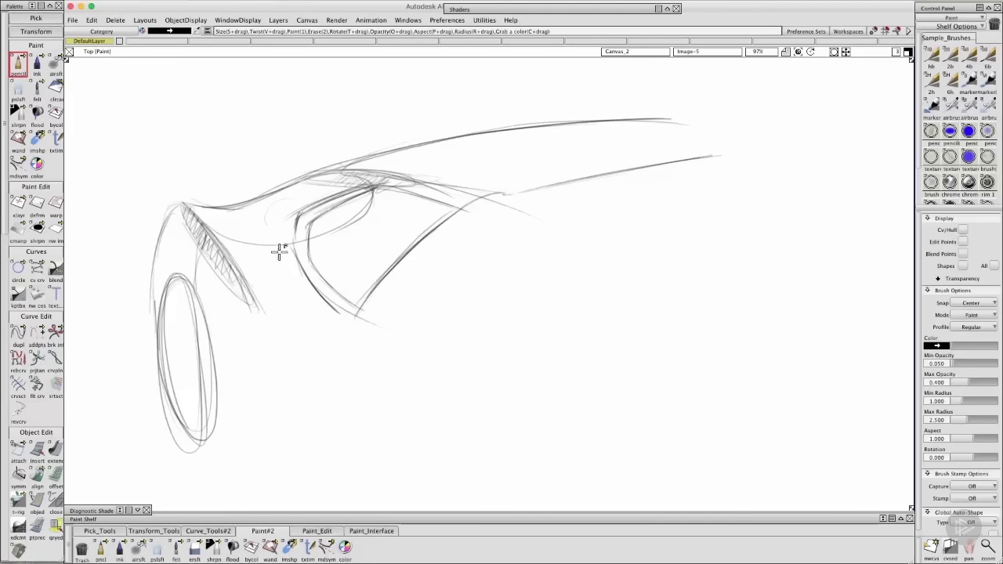
# - Extend the windshield's lower tip and fill its upper-left area with dense hatching
pyautogui.moveTo(279, 250)
pyautogui.mouseDown()
pyautogui.moveTo(269, 226)
pyautogui.moveTo(342, 224)
pyautogui.moveTo(450, 292)
pyautogui.mouseUp()
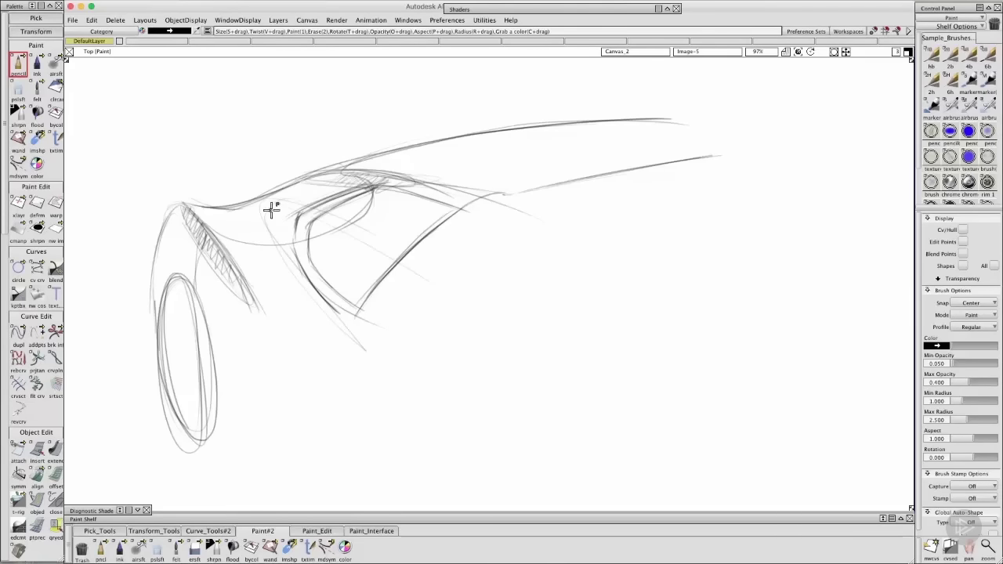
pyautogui.moveTo(276, 198); pyautogui.dragTo(296, 253)
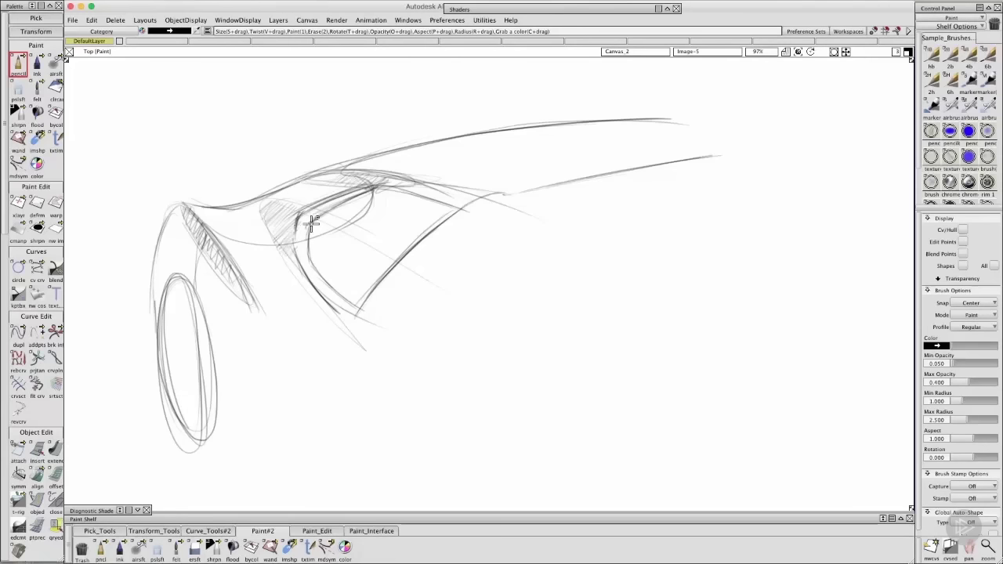
pyautogui.moveTo(316, 221)
pyautogui.mouseDown()
pyautogui.moveTo(324, 216)
pyautogui.moveTo(313, 245)
pyautogui.moveTo(323, 232)
pyautogui.mouseUp()
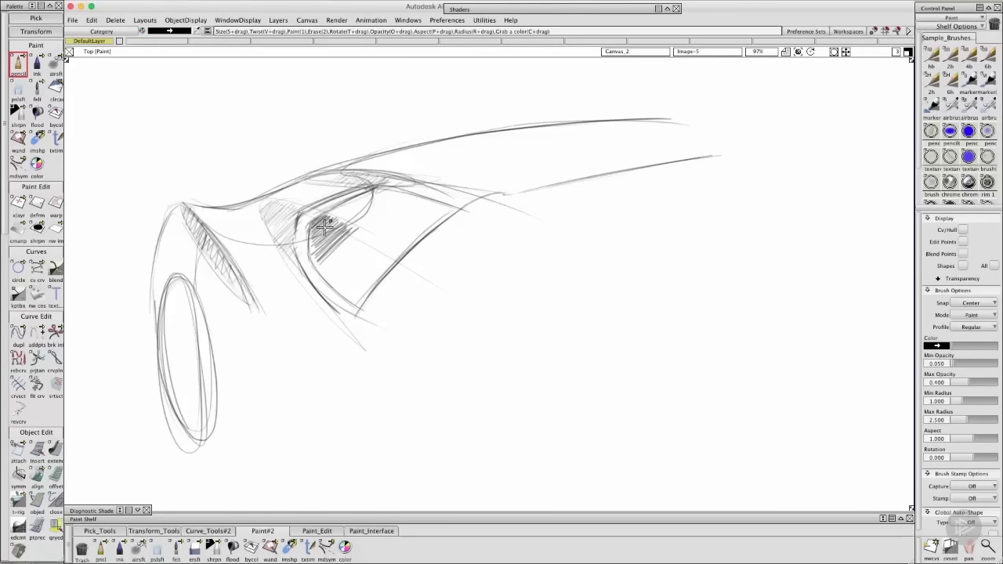
pyautogui.moveTo(344, 229)
pyautogui.mouseDown()
pyautogui.moveTo(329, 279)
pyautogui.moveTo(343, 275)
pyautogui.moveTo(333, 231)
pyautogui.moveTo(336, 269)
pyautogui.mouseUp()
pyautogui.moveTo(319, 222)
pyautogui.mouseDown()
pyautogui.moveTo(317, 241)
pyautogui.moveTo(352, 262)
pyautogui.moveTo(340, 287)
pyautogui.moveTo(329, 218)
pyautogui.mouseUp()
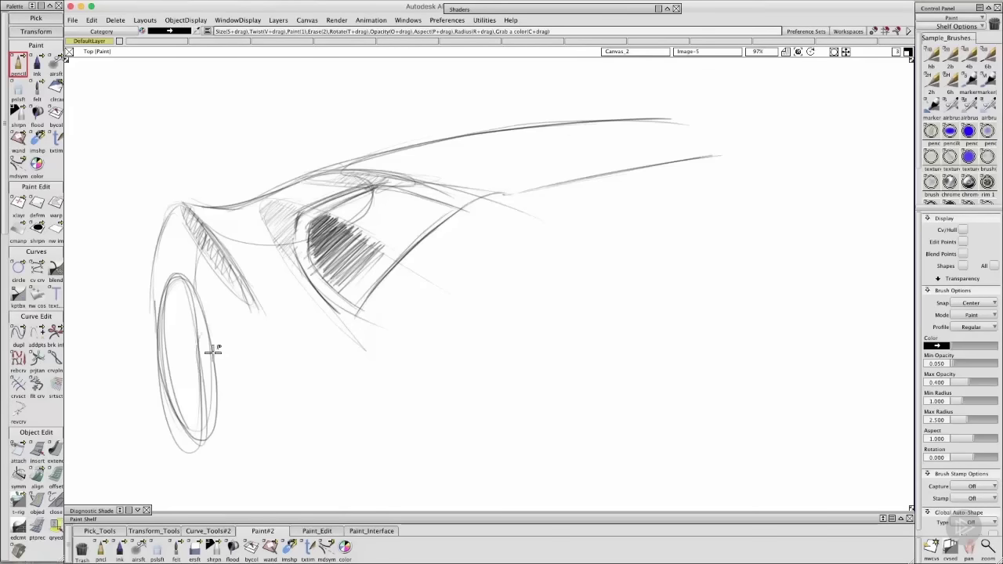
# - Shade the inner side of the wheel ellipse and add a faint line beside the hood
pyautogui.moveTo(213, 347)
pyautogui.mouseDown()
pyautogui.moveTo(199, 335)
pyautogui.moveTo(214, 379)
pyautogui.moveTo(202, 337)
pyautogui.moveTo(205, 388)
pyautogui.mouseUp()
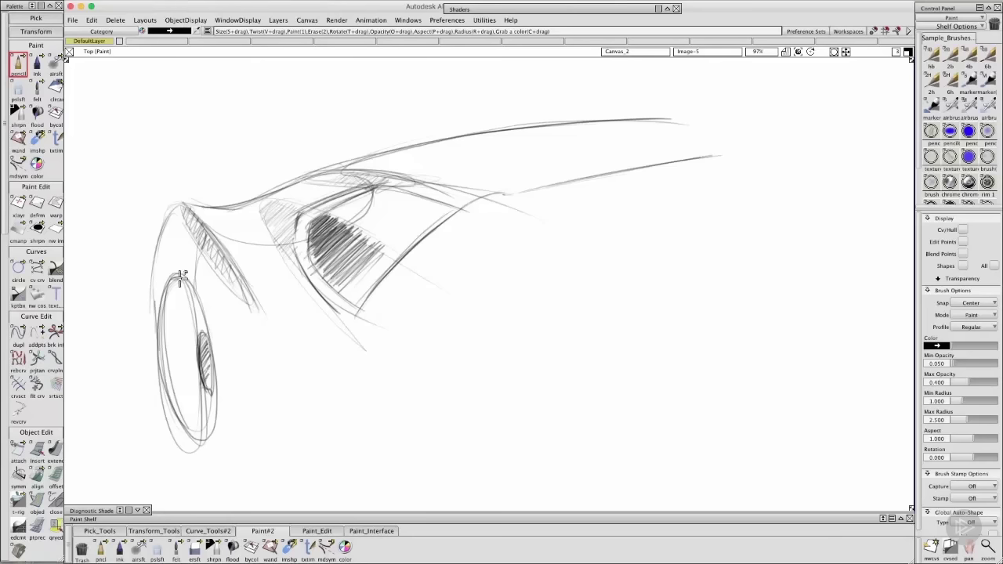
pyautogui.moveTo(180, 276); pyautogui.dragTo(193, 432)
pyautogui.moveTo(178, 361)
pyautogui.mouseDown()
pyautogui.moveTo(208, 363)
pyautogui.moveTo(171, 362)
pyautogui.mouseUp()
pyautogui.moveTo(626, 138); pyautogui.dragTo(764, 172)
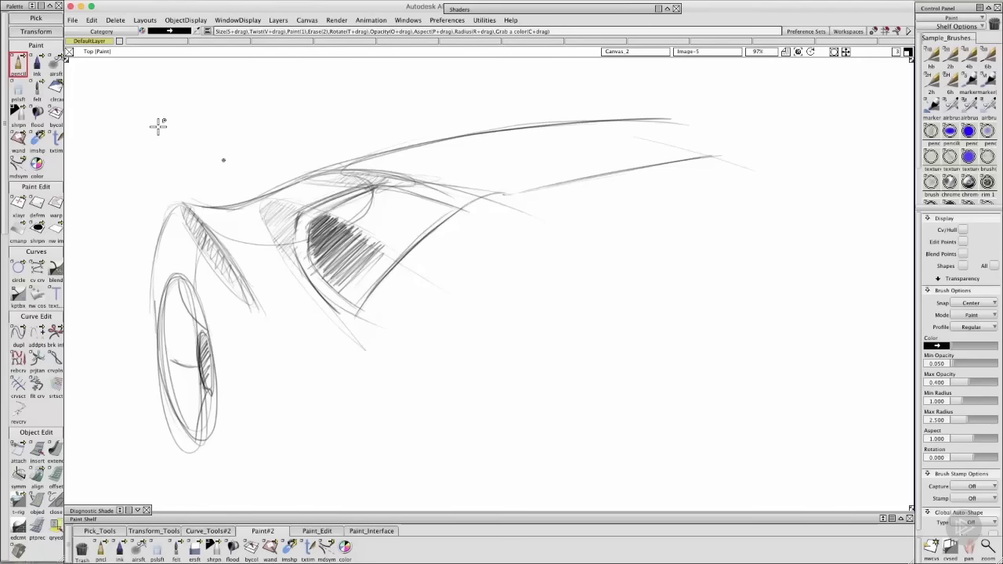
# - Export the fender sketch as Sketching M2 03.jpg and clear the canvas to blank white
pyautogui.click(72, 19)
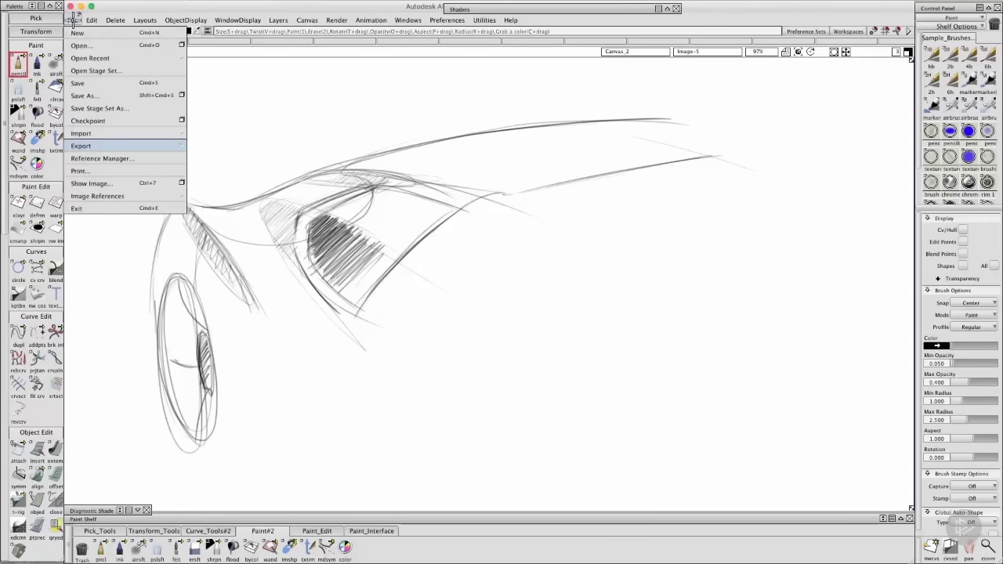
pyautogui.click(81, 145)
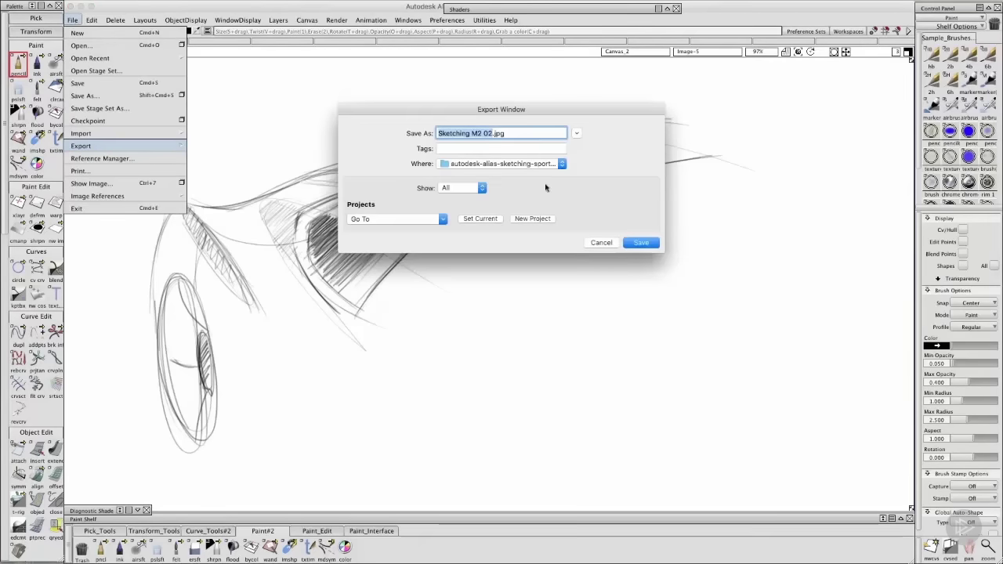
pyautogui.click(489, 134)
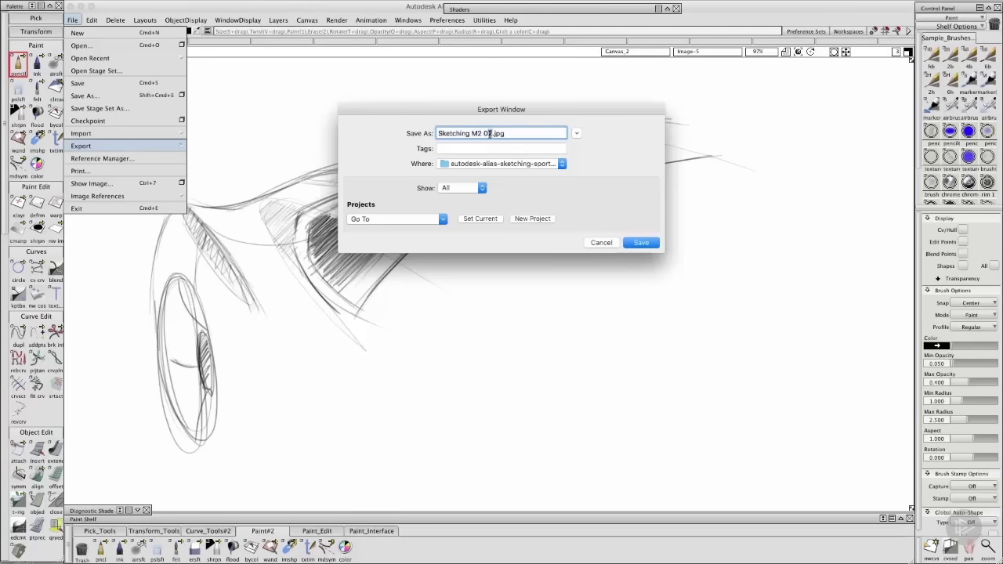
pyautogui.click(639, 243)
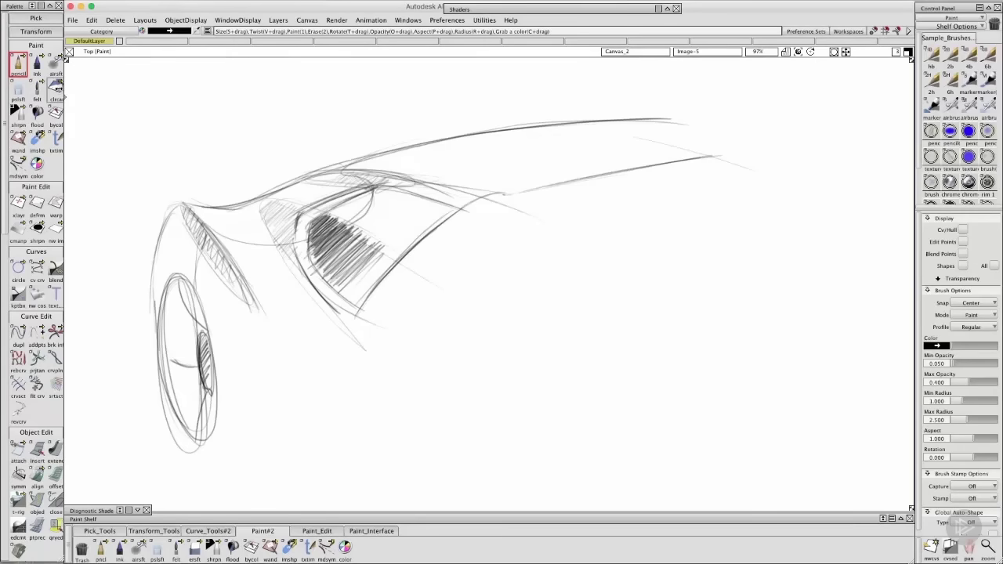
pyautogui.click(56, 90)
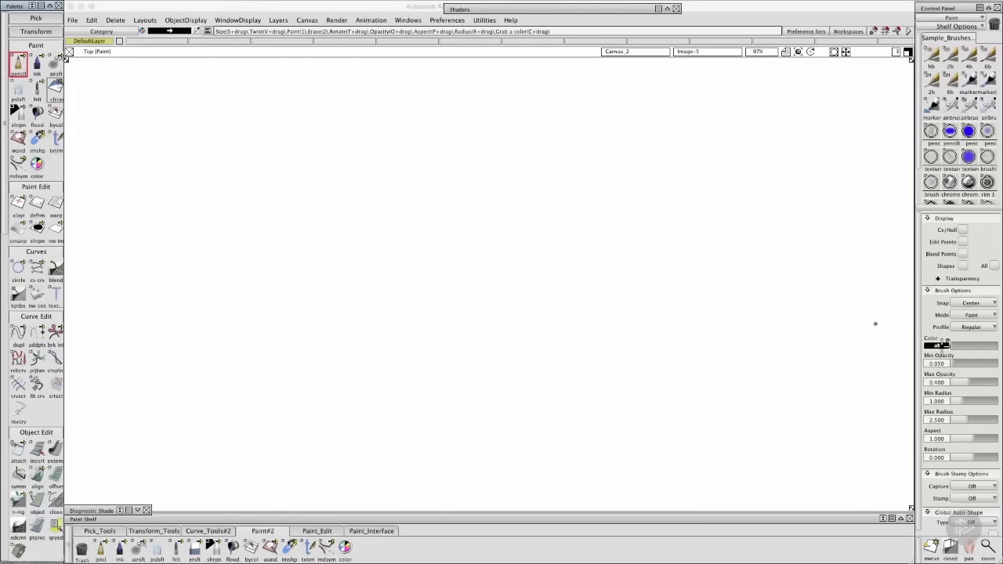
# - Change the pencil colour from black to deep burgundy red (RGB 122.89, 0.78, 17.06)
pyautogui.click(941, 346)
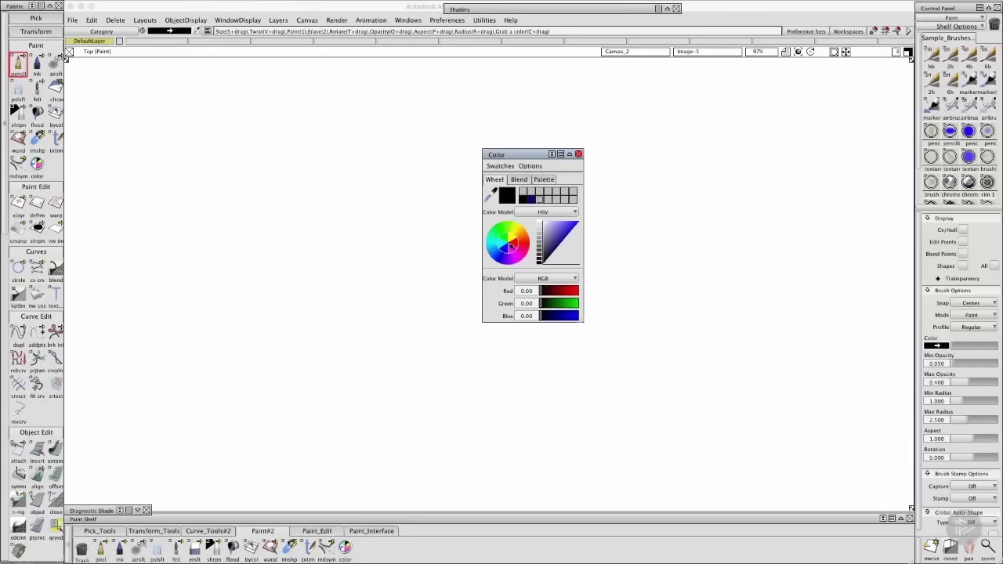
pyautogui.click(522, 233)
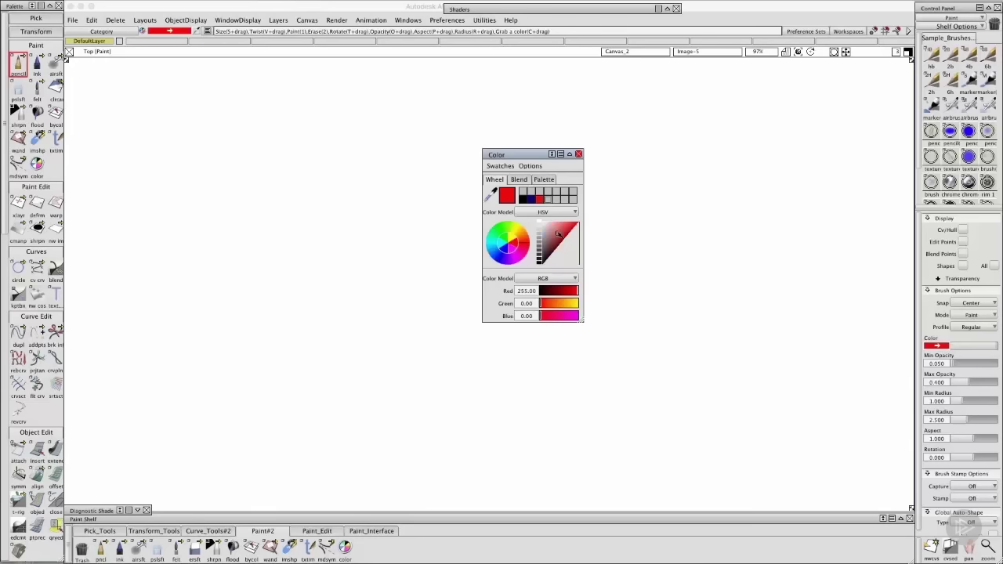
pyautogui.moveTo(557, 233); pyautogui.dragTo(564, 247)
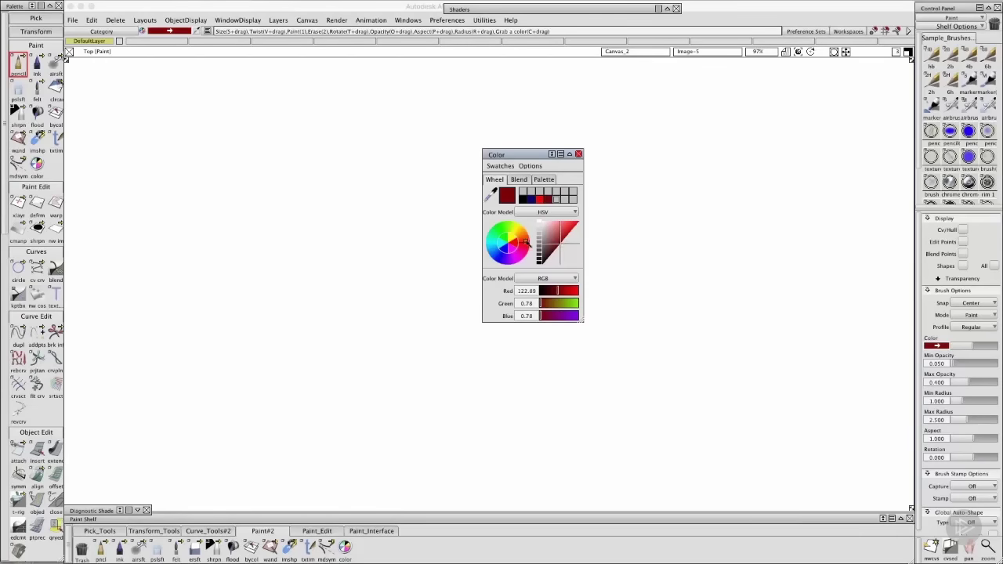
pyautogui.click(528, 244)
pyautogui.click(578, 154)
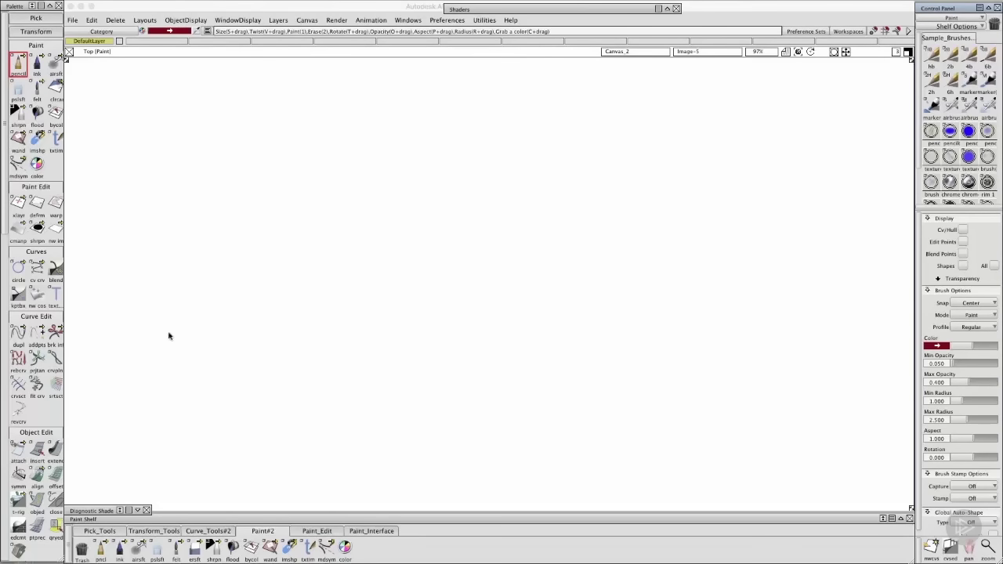
# - Sketch one long burgundy freehand stroke rising to the right and looping back toward the lower left
pyautogui.moveTo(164, 313)
pyautogui.mouseDown()
pyautogui.moveTo(738, 202)
pyautogui.moveTo(607, 280)
pyautogui.mouseUp()
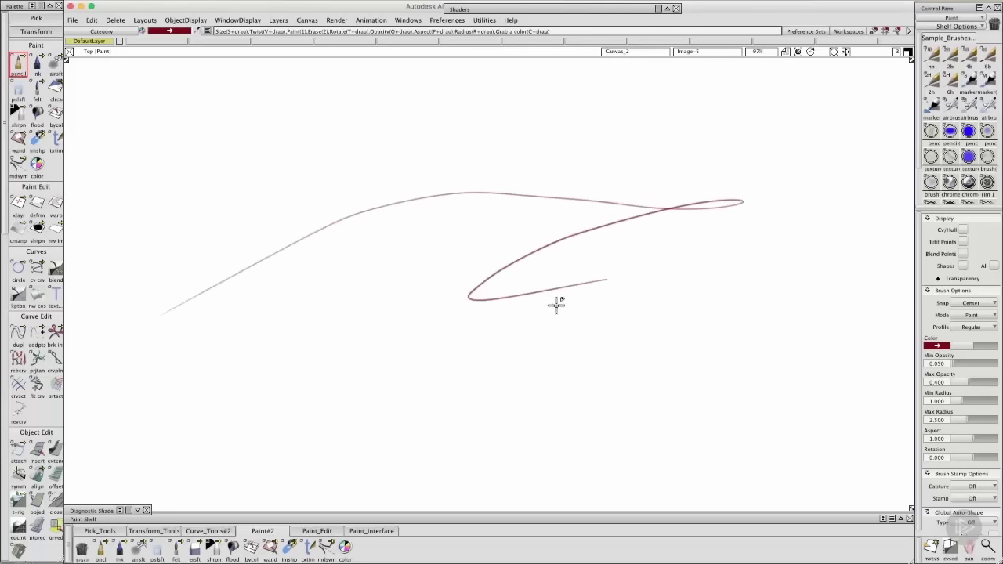
pyautogui.click(601, 257)
pyautogui.click(656, 217)
# - Draw a leg down from the loop's end, connect it upward, and hatch the narrow tip
pyautogui.moveTo(608, 280)
pyautogui.mouseDown()
pyautogui.moveTo(580, 356)
pyautogui.moveTo(575, 403)
pyautogui.moveTo(410, 457)
pyautogui.mouseUp()
pyautogui.moveTo(605, 278)
pyautogui.mouseDown()
pyautogui.moveTo(600, 258)
pyautogui.moveTo(642, 213)
pyautogui.moveTo(607, 267)
pyautogui.moveTo(605, 236)
pyautogui.moveTo(575, 404)
pyautogui.mouseUp()
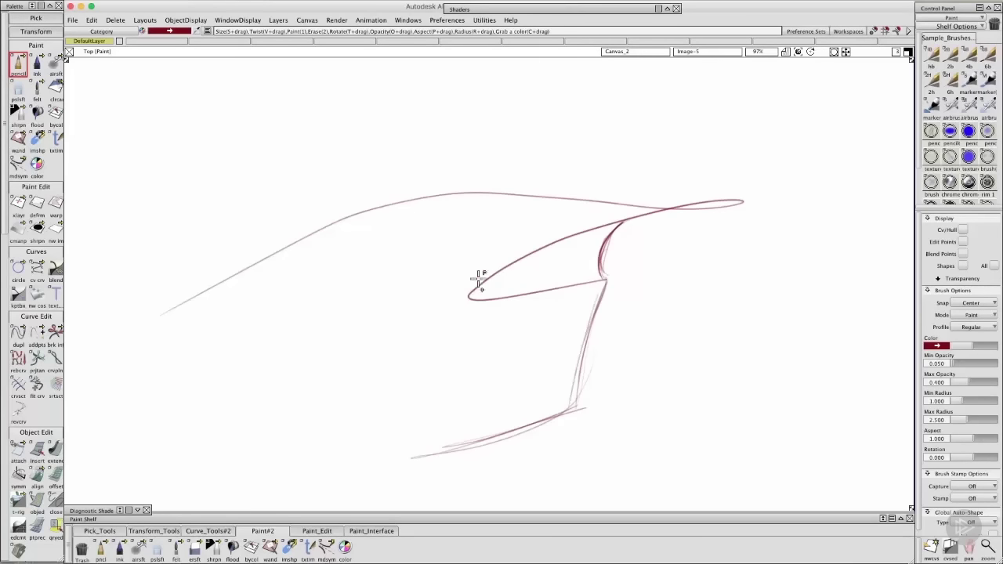
pyautogui.moveTo(475, 290)
pyautogui.mouseDown()
pyautogui.moveTo(575, 235)
pyautogui.moveTo(592, 232)
pyautogui.moveTo(582, 246)
pyautogui.moveTo(604, 232)
pyautogui.mouseUp()
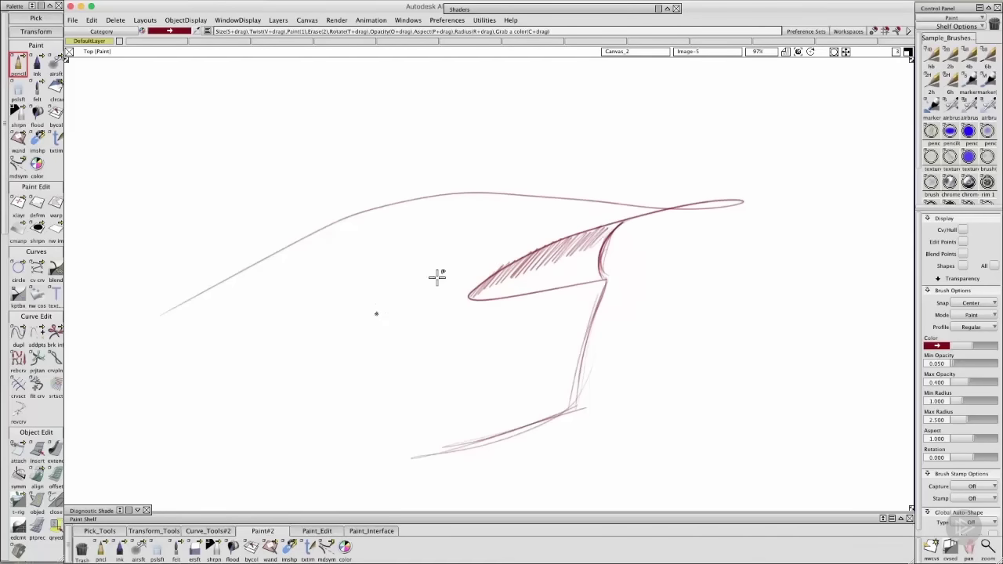
# - Add long sweeping burgundy strokes and hatching along and beneath the upper curve
pyautogui.moveTo(385, 296); pyautogui.dragTo(741, 188)
pyautogui.moveTo(415, 283); pyautogui.dragTo(761, 191)
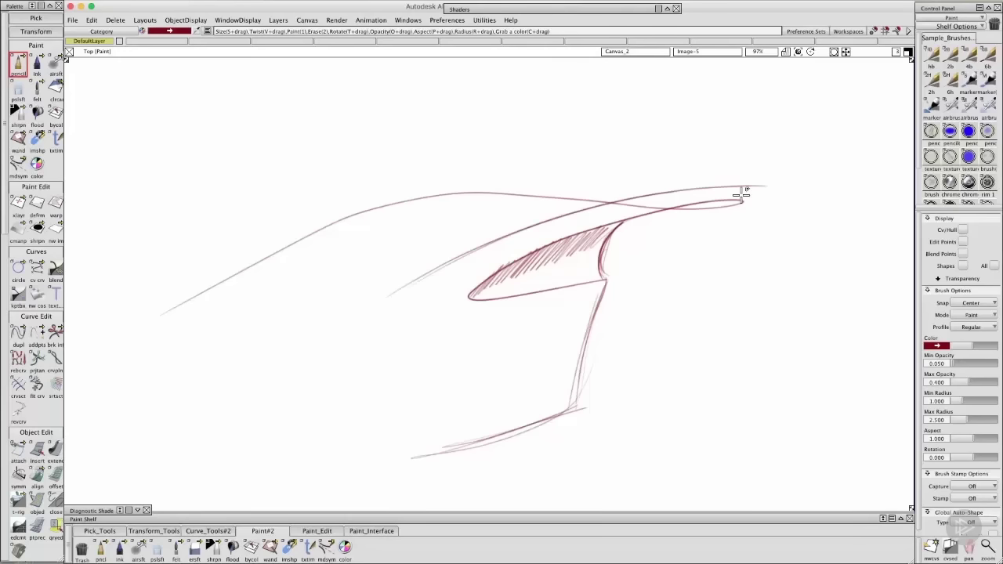
pyautogui.moveTo(377, 305); pyautogui.dragTo(794, 186)
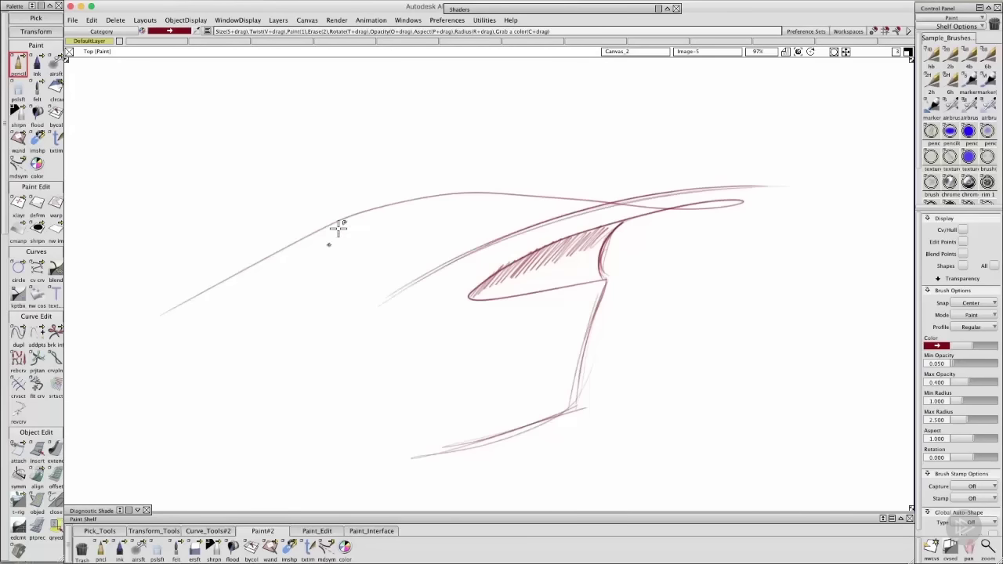
pyautogui.moveTo(317, 218); pyautogui.dragTo(464, 232)
pyautogui.moveTo(320, 220); pyautogui.dragTo(470, 231)
pyautogui.moveTo(345, 220)
pyautogui.mouseDown()
pyautogui.moveTo(524, 224)
pyautogui.moveTo(454, 234)
pyautogui.moveTo(587, 210)
pyautogui.moveTo(518, 228)
pyautogui.moveTo(597, 214)
pyautogui.moveTo(584, 218)
pyautogui.moveTo(602, 227)
pyautogui.moveTo(592, 281)
pyautogui.moveTo(596, 240)
pyautogui.moveTo(602, 282)
pyautogui.mouseUp()
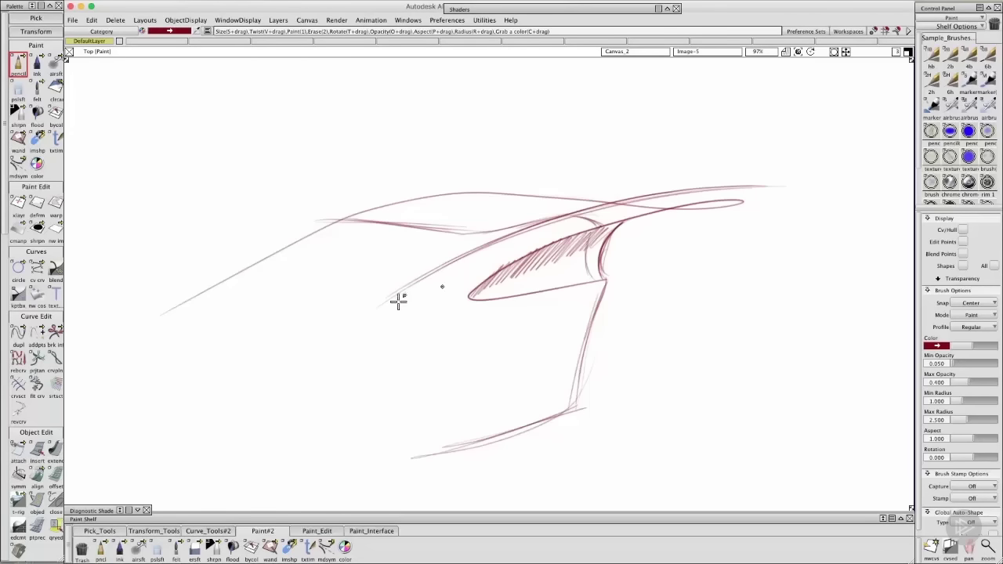
pyautogui.moveTo(382, 295)
pyautogui.mouseDown()
pyautogui.moveTo(492, 222)
pyautogui.moveTo(676, 193)
pyautogui.mouseUp()
pyautogui.moveTo(443, 246); pyautogui.dragTo(752, 183)
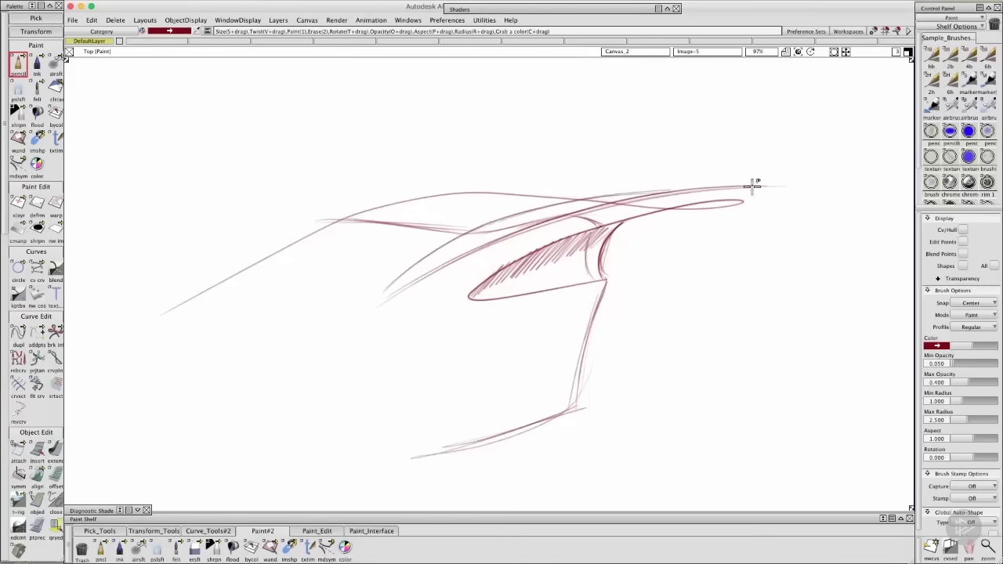
pyautogui.moveTo(421, 256)
pyautogui.mouseDown()
pyautogui.moveTo(410, 282)
pyautogui.moveTo(466, 231)
pyautogui.moveTo(457, 253)
pyautogui.moveTo(544, 201)
pyautogui.moveTo(551, 213)
pyautogui.moveTo(693, 186)
pyautogui.mouseUp()
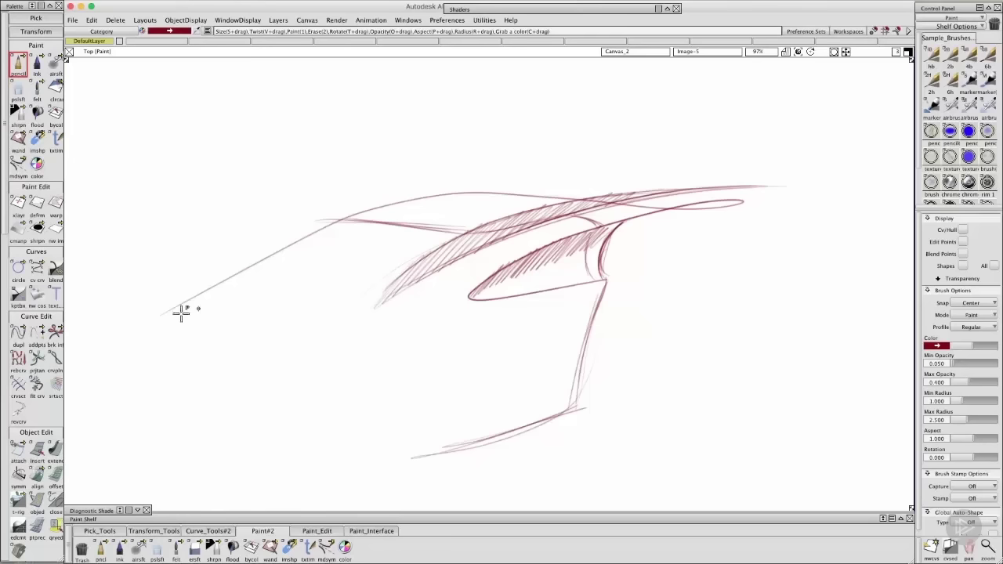
# - Undo the stray dot, then retrace the vertical leg and extend the bottom line further left
pyautogui.click(427, 177)
pyautogui.hotkey('ctrl', 'z')
pyautogui.moveTo(604, 275)
pyautogui.mouseDown()
pyautogui.moveTo(579, 408)
pyautogui.moveTo(580, 389)
pyautogui.moveTo(466, 437)
pyautogui.moveTo(454, 431)
pyautogui.moveTo(593, 395)
pyautogui.moveTo(365, 441)
pyautogui.mouseUp()
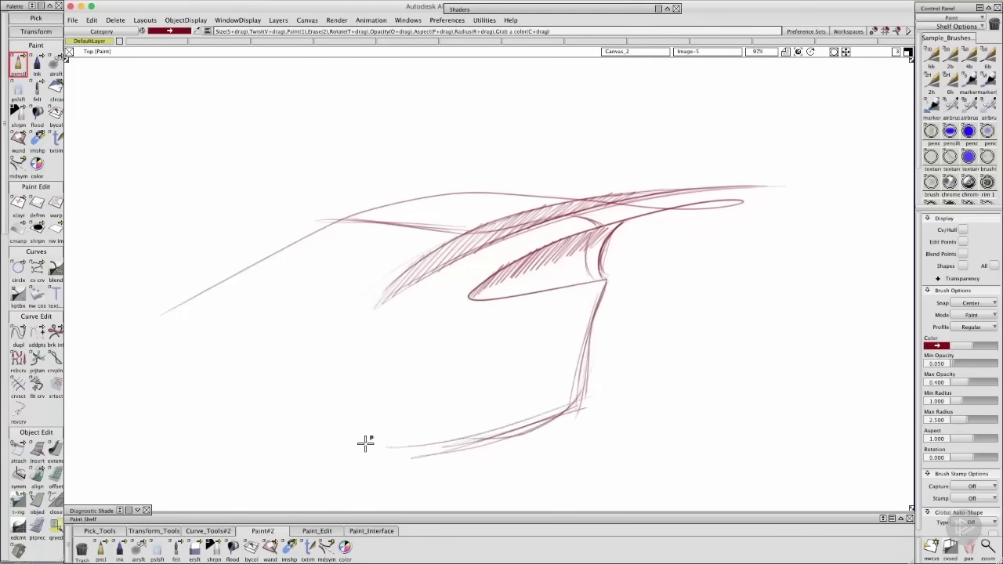
pyautogui.moveTo(439, 445); pyautogui.dragTo(594, 406)
pyautogui.moveTo(531, 421); pyautogui.dragTo(344, 446)
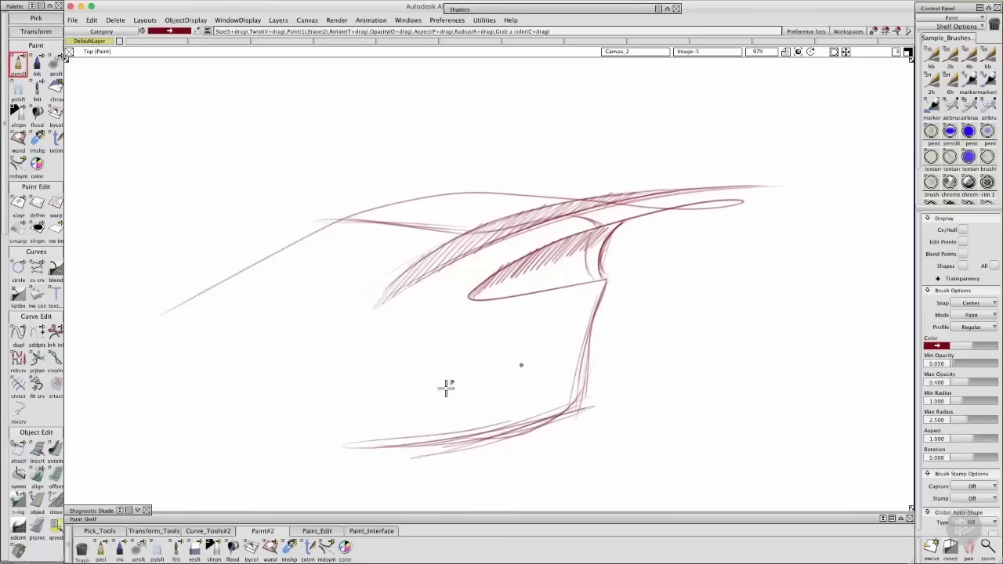